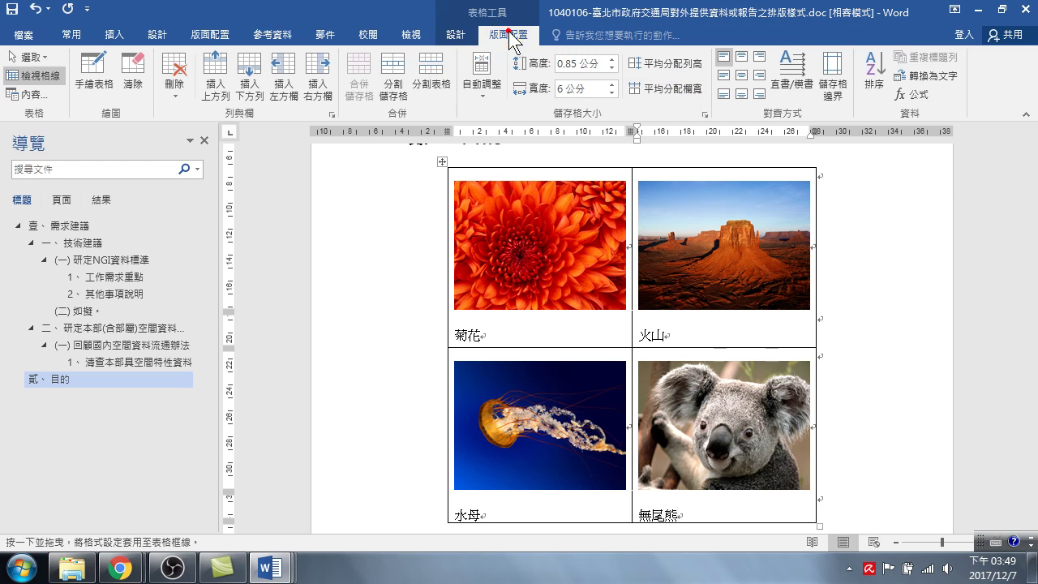
# Turn off border painting, select the chrysanthemum picture and show the References (參考資料) tab
pyautogui.click(456, 34)
pyautogui.click(770, 77)
pyautogui.click(771, 78)
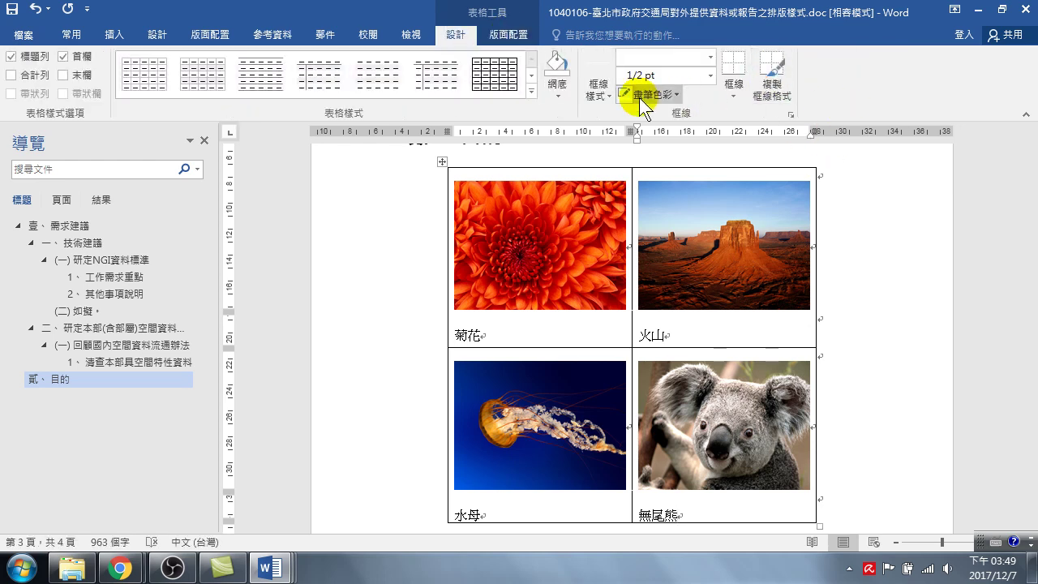
pyautogui.click(491, 274)
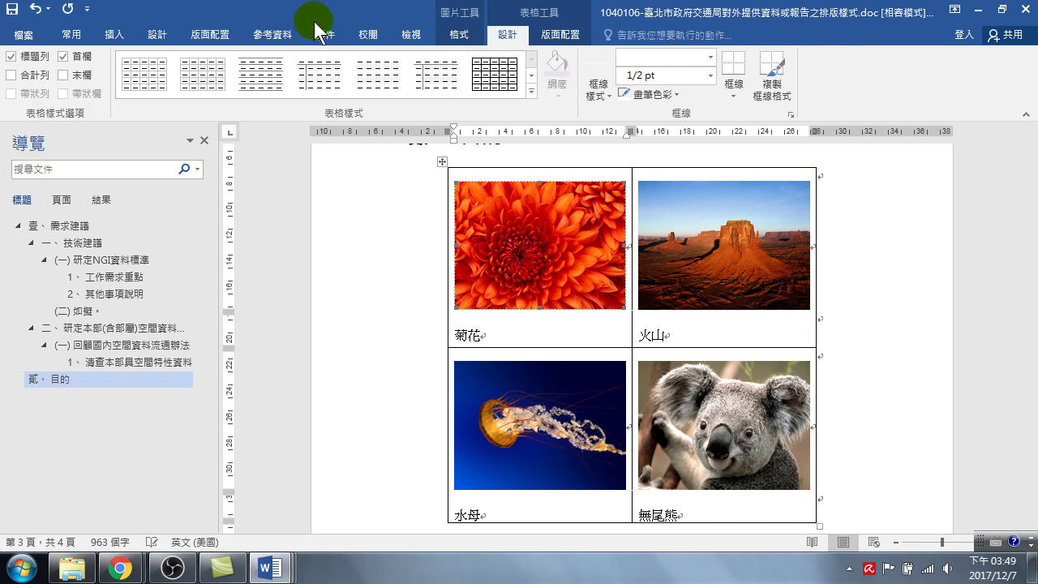
pyautogui.click(271, 30)
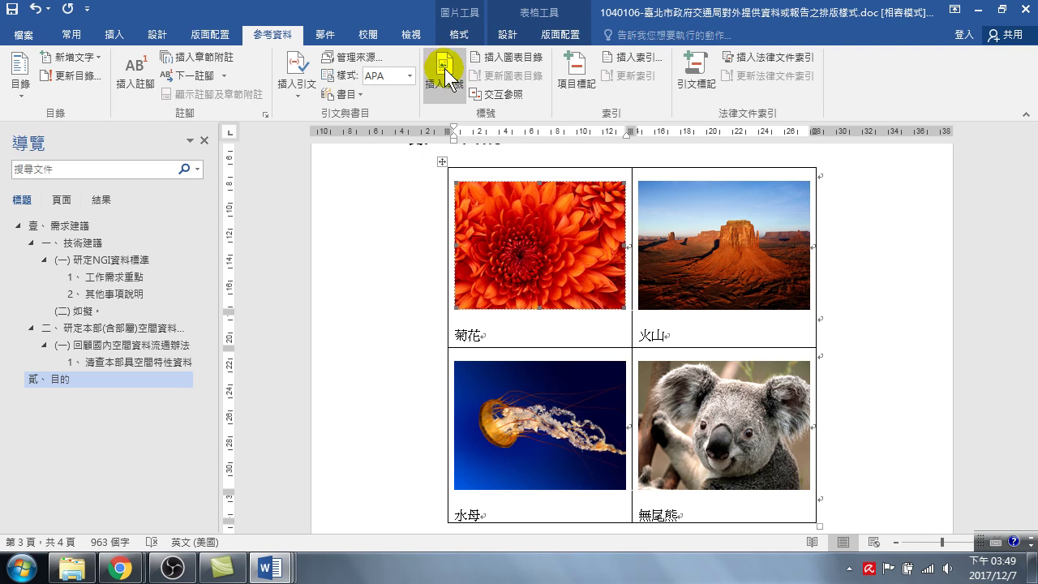
# Open Insert Caption with Position set to Below selected item and the dialog moved off the photos
pyautogui.click(443, 73)
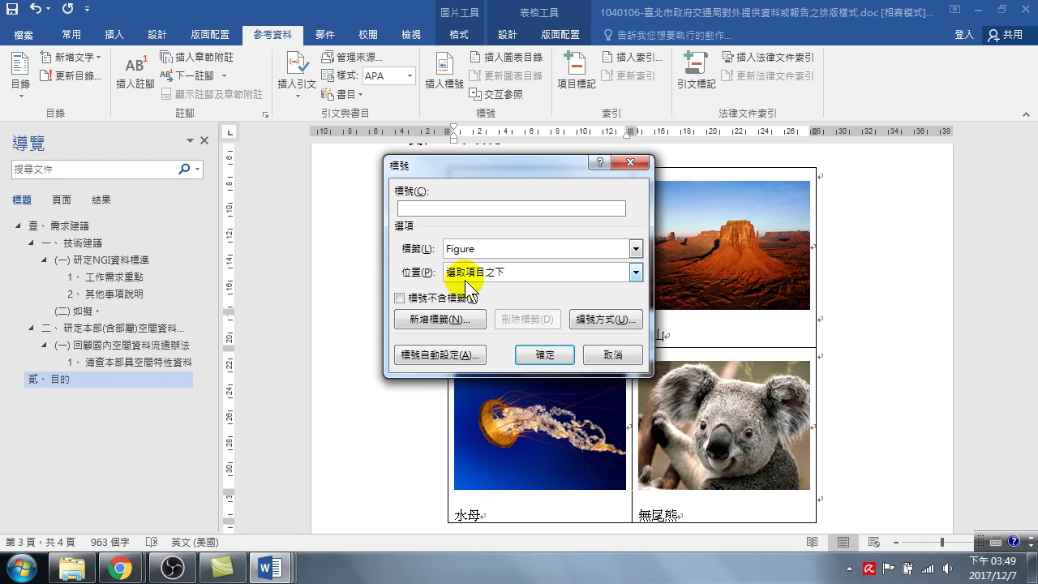
pyautogui.click(465, 276)
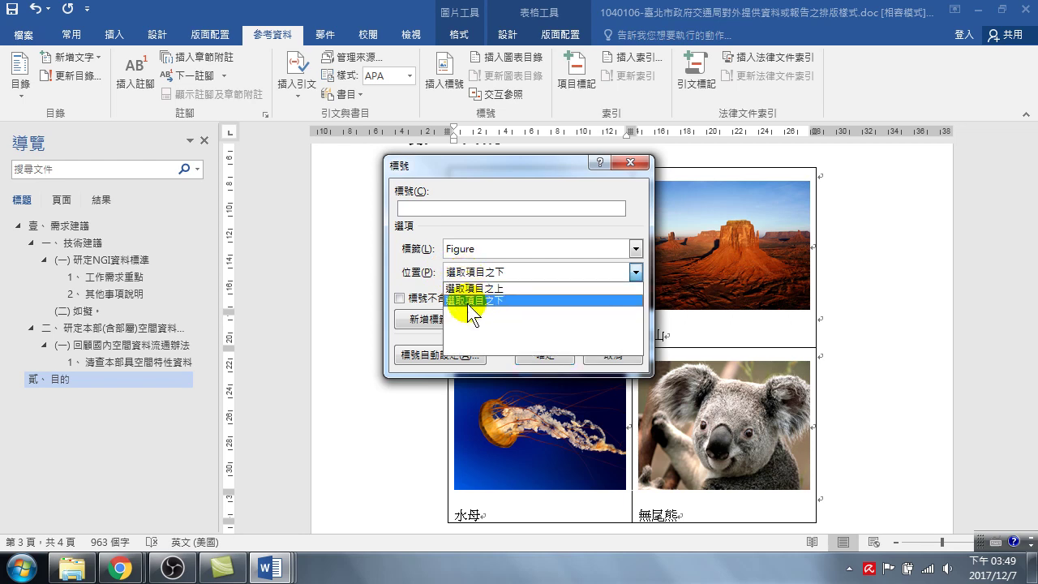
pyautogui.click(472, 301)
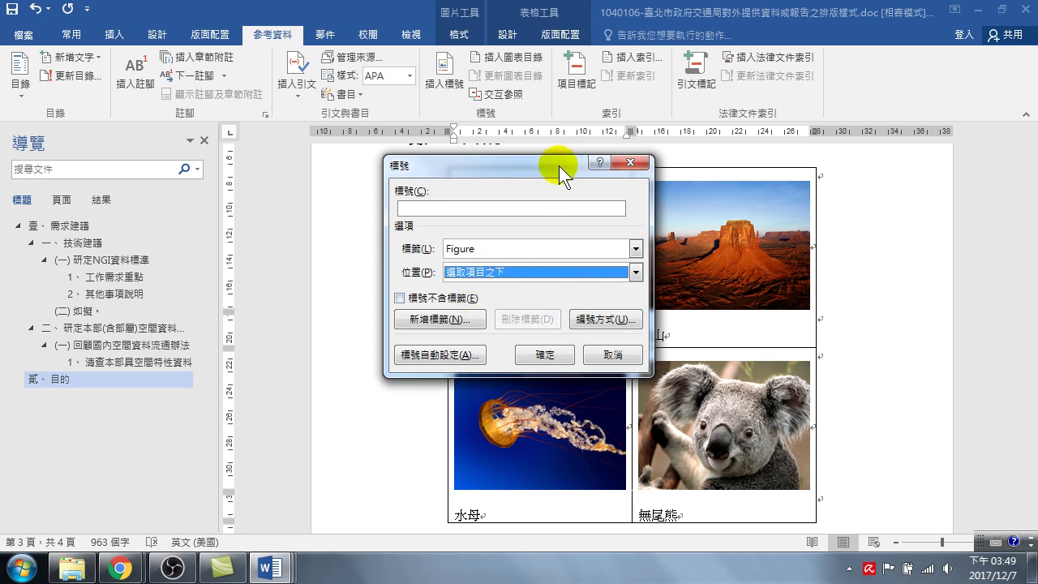
pyautogui.moveTo(559, 165); pyautogui.dragTo(330, 186)
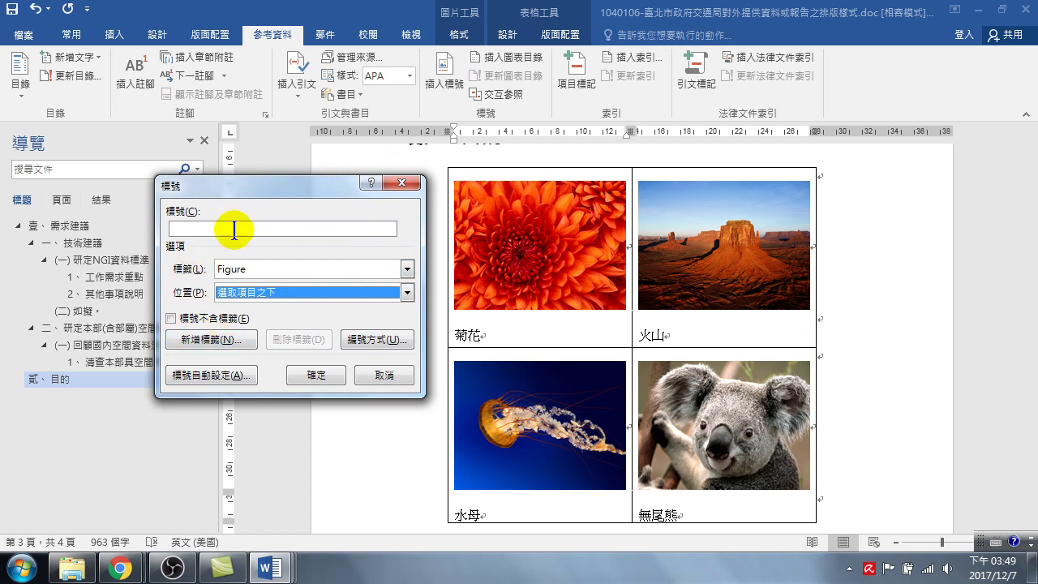
pyautogui.click(254, 267)
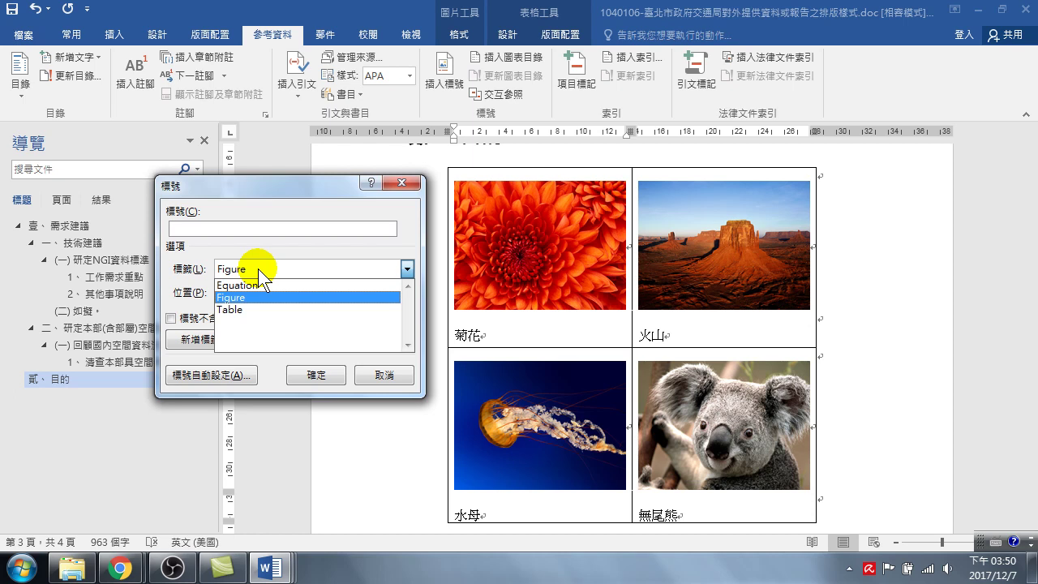
# Create a new caption label named 圖
pyautogui.click(189, 269)
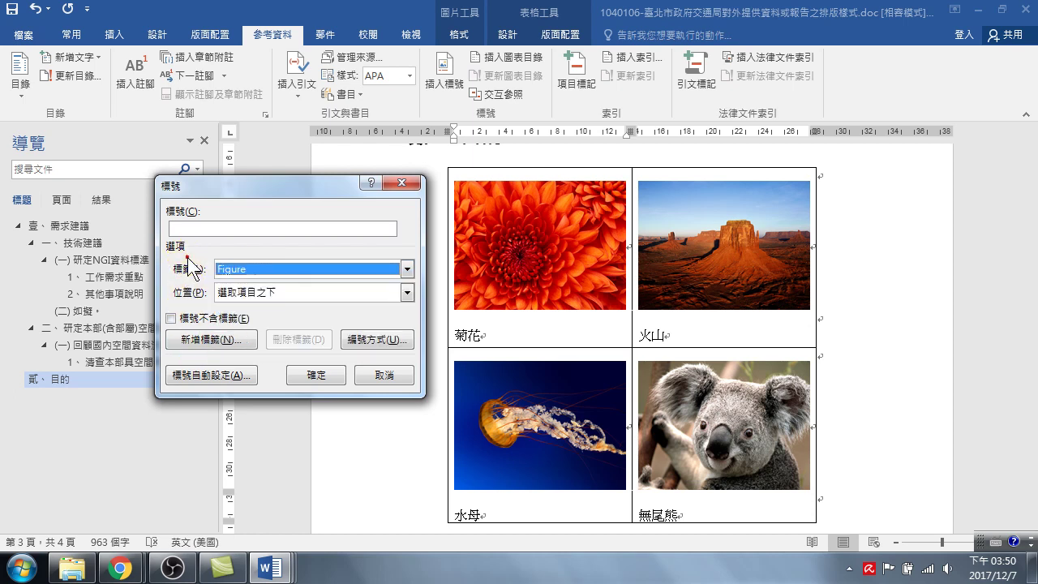
pyautogui.click(215, 341)
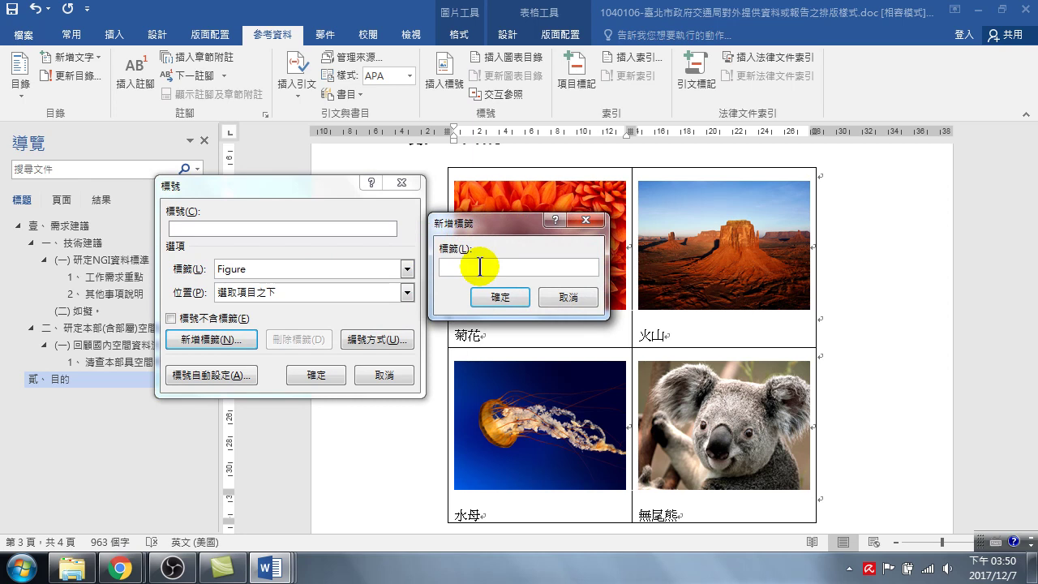
pyautogui.write('圖')
pyautogui.click(501, 302)
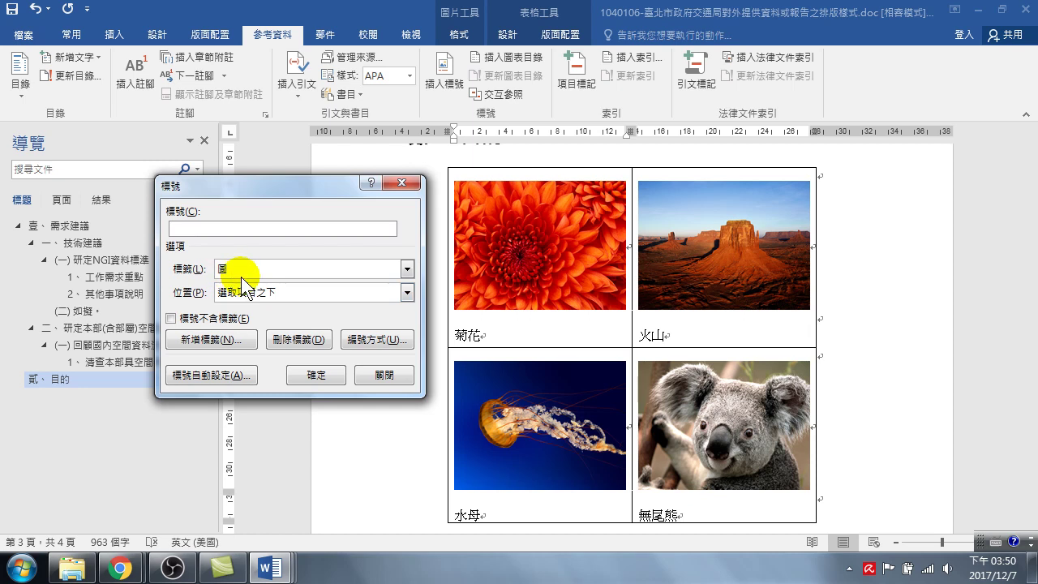
# Keep the label in the caption and insert 圖 1 under the chrysanthemum photo
pyautogui.click(187, 321)
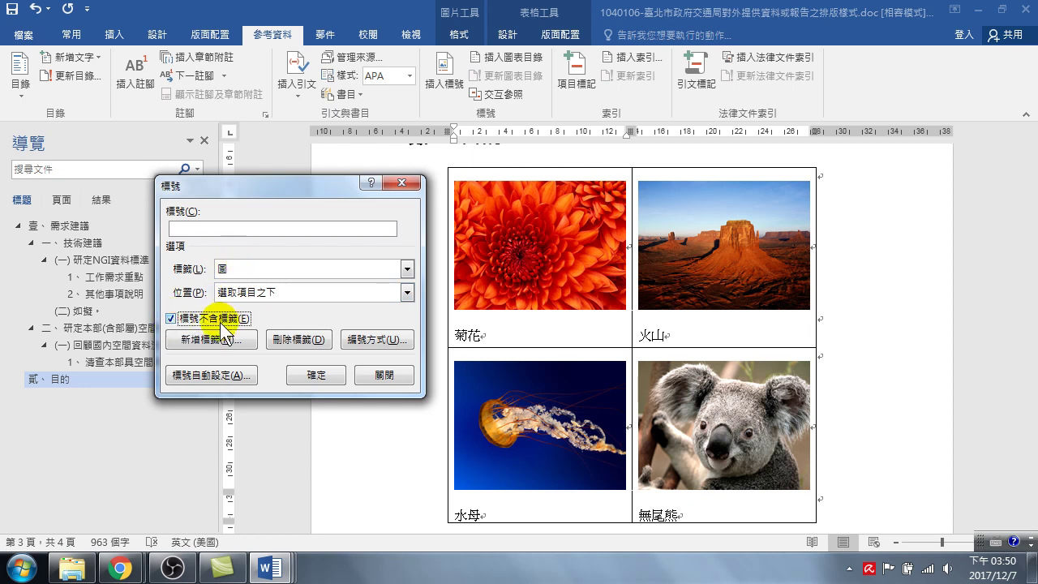
pyautogui.click(171, 318)
pyautogui.click(198, 226)
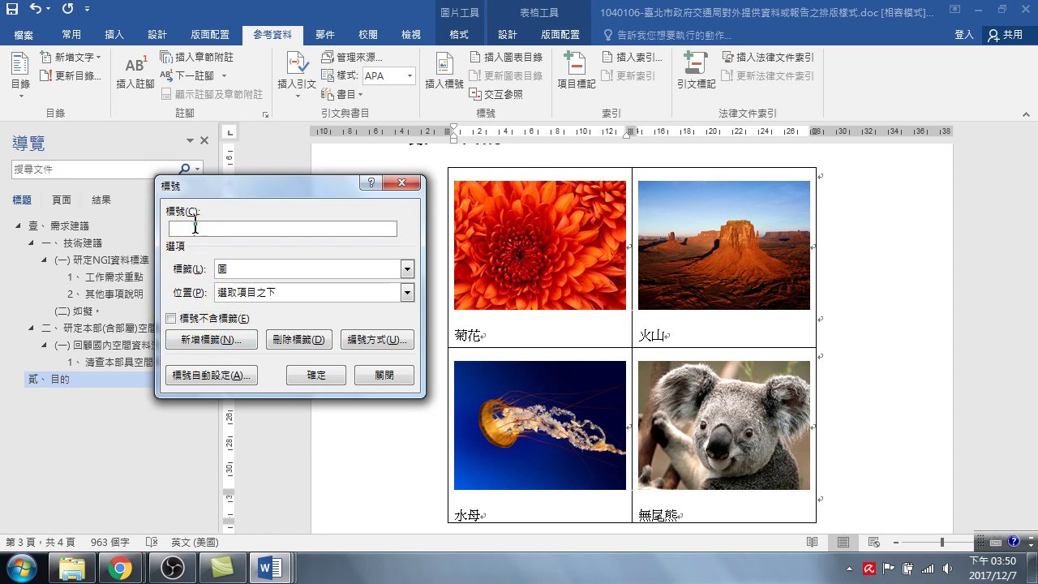
pyautogui.click(191, 227)
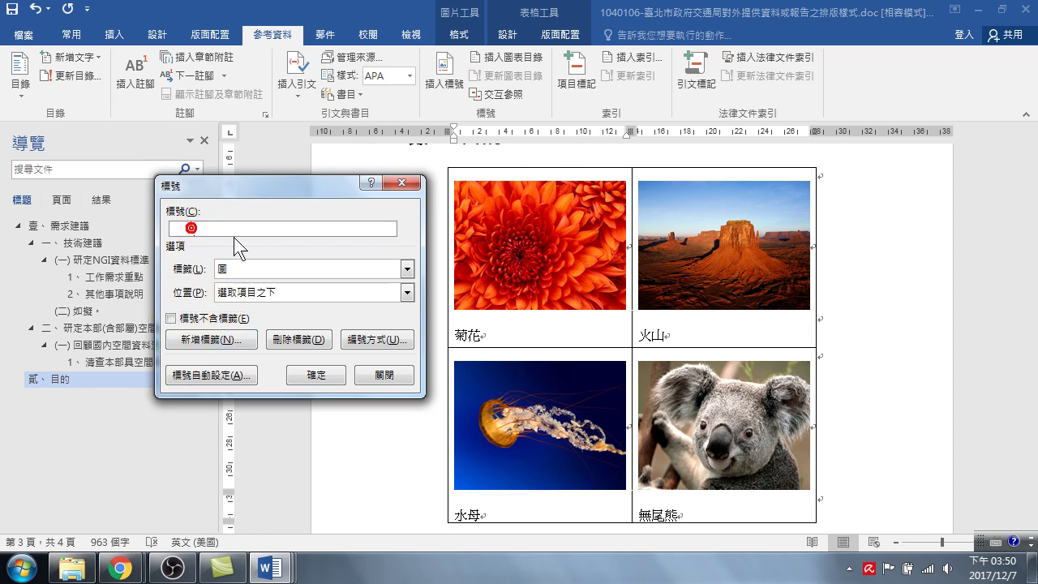
pyautogui.click(511, 242)
pyautogui.click(319, 384)
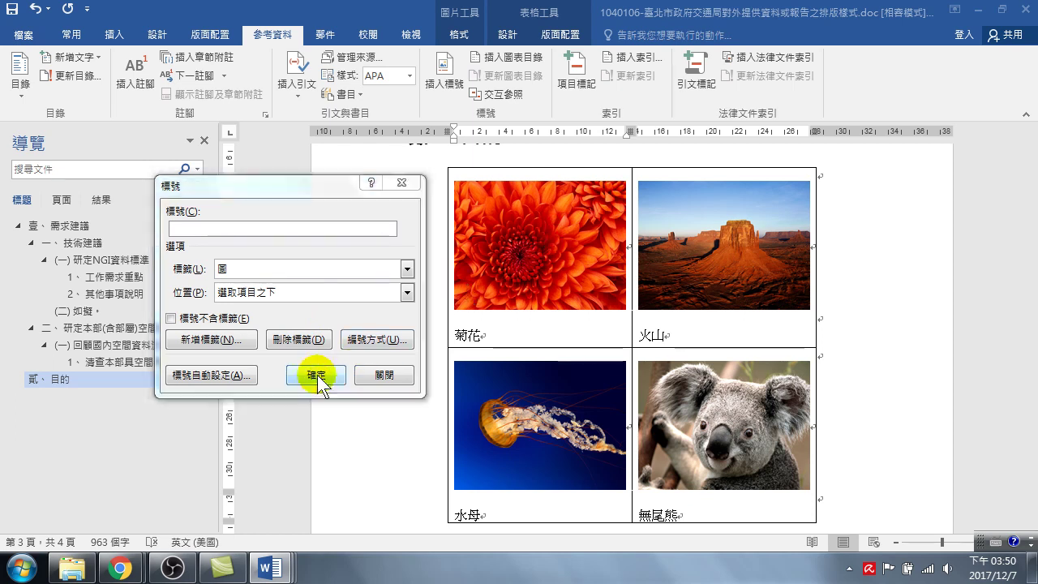
pyautogui.click(318, 374)
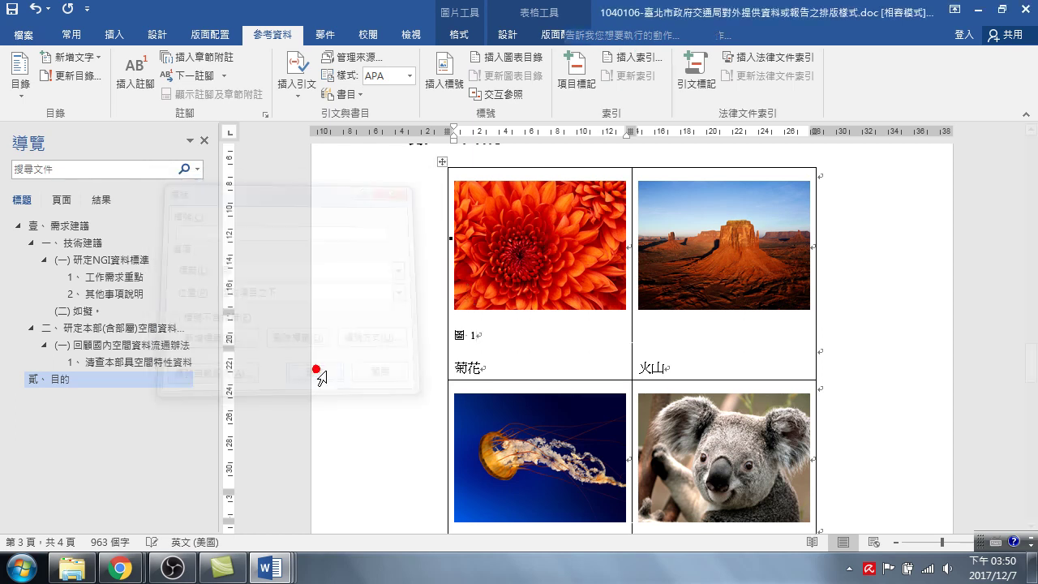
# Drag the word 菊花 up beside 圖 1 so the caption reads 圖 1 菊花
pyautogui.click(482, 337)
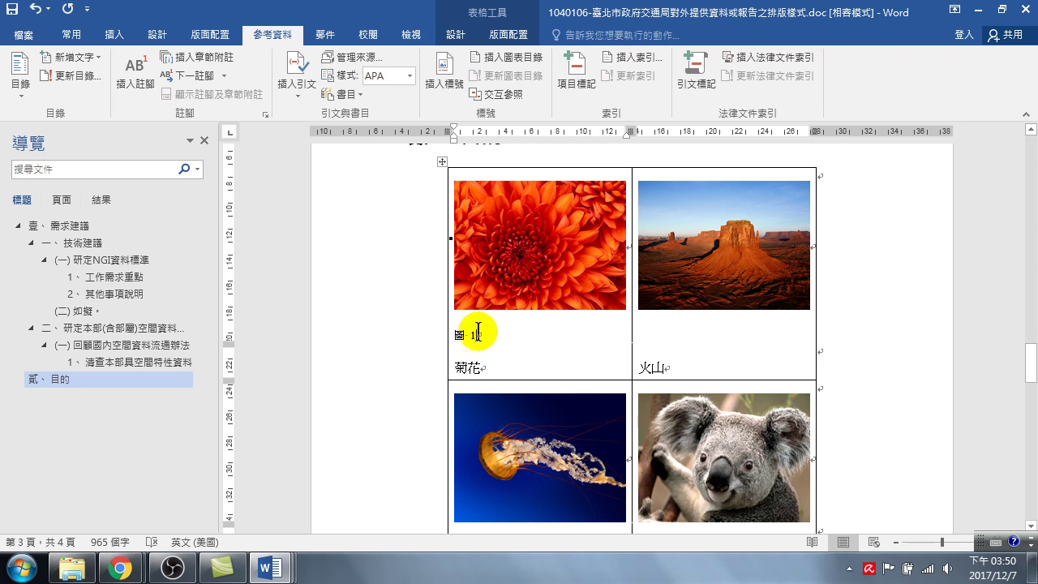
pyautogui.click(518, 337)
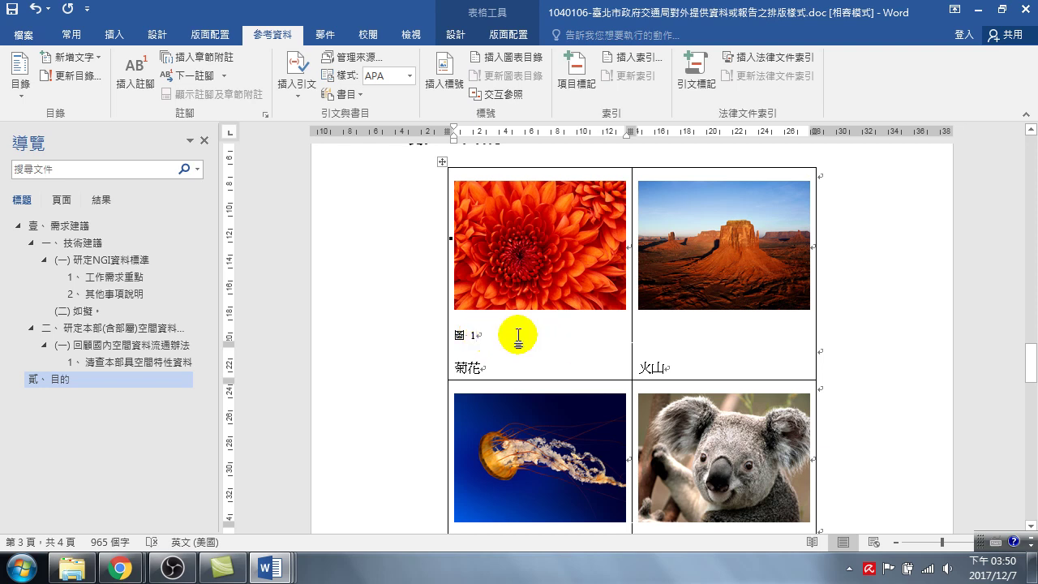
pyautogui.doubleClick(469, 367)
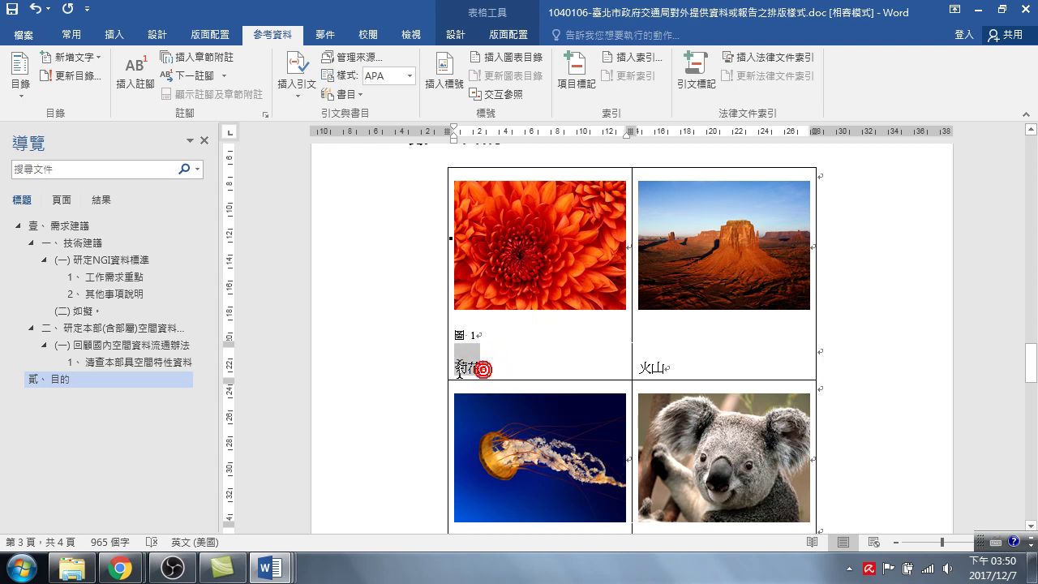
pyautogui.moveTo(469, 367); pyautogui.dragTo(480, 336)
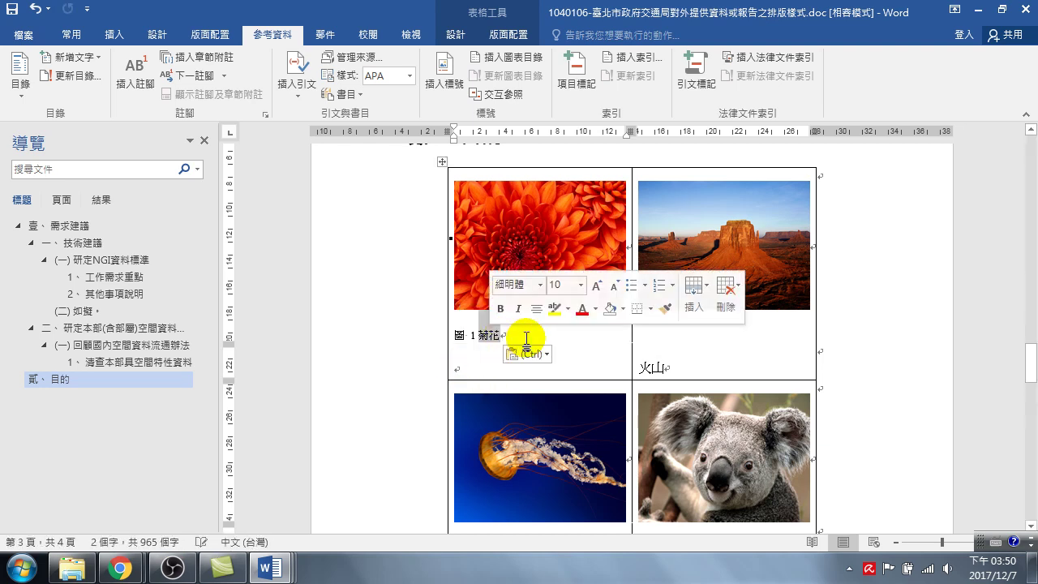
pyautogui.click(483, 365)
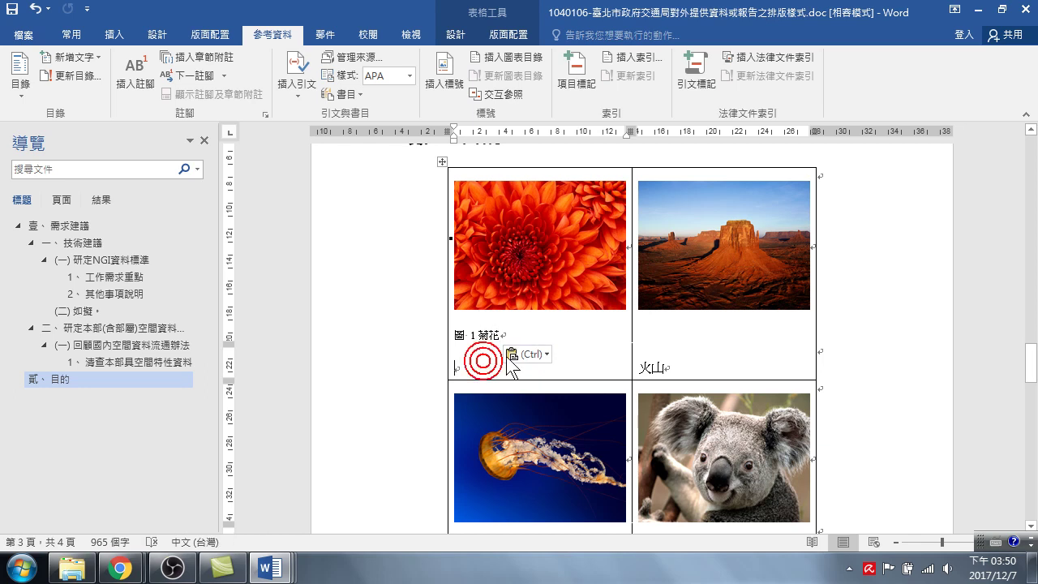
pyautogui.click(701, 274)
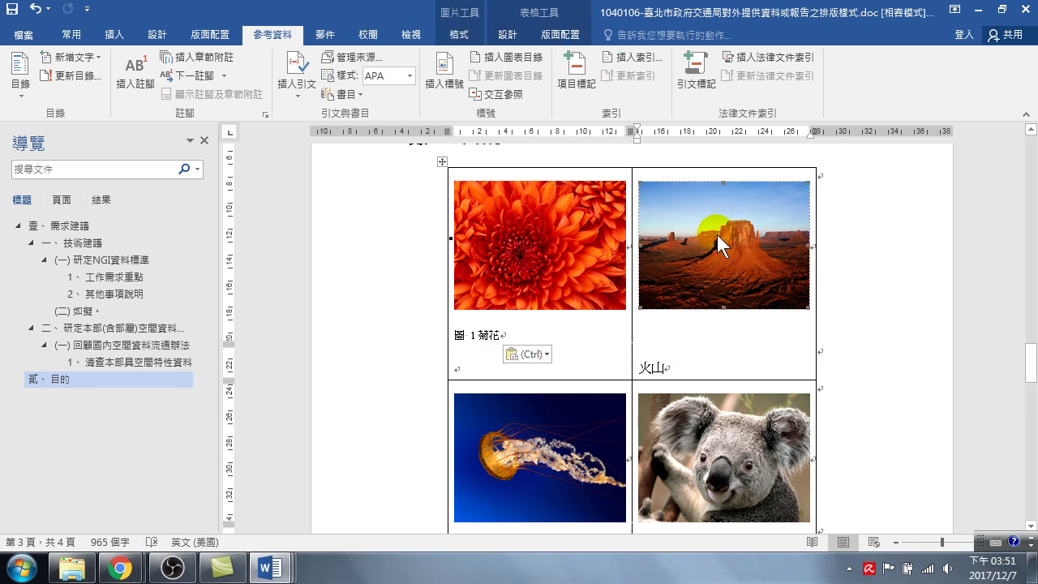
pyautogui.scroll(-2, 718, 234)
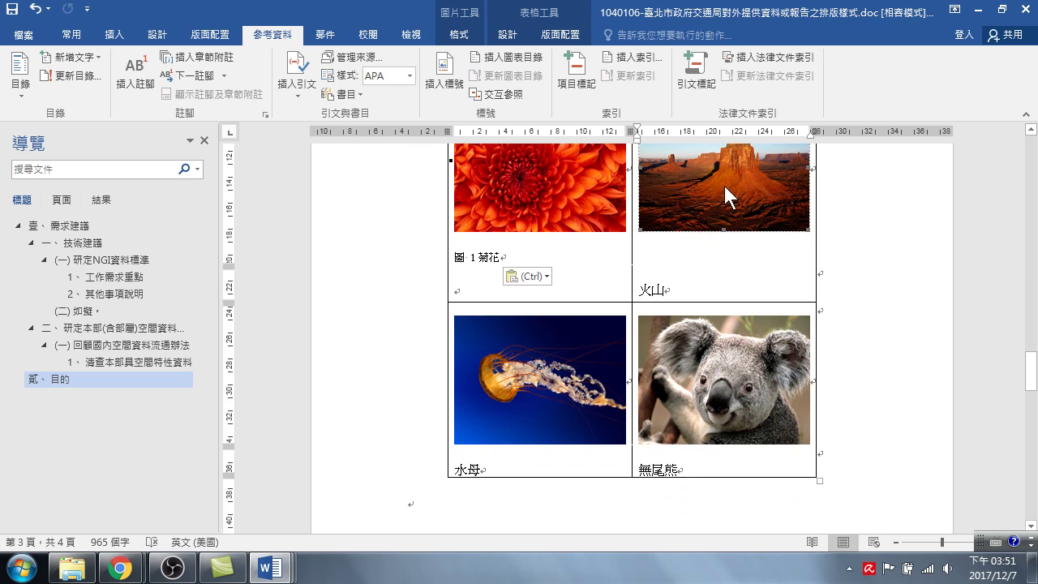
# Insert a 圖 2 caption under the jellyfish photo and move 水母 up beside it
pyautogui.click(511, 395)
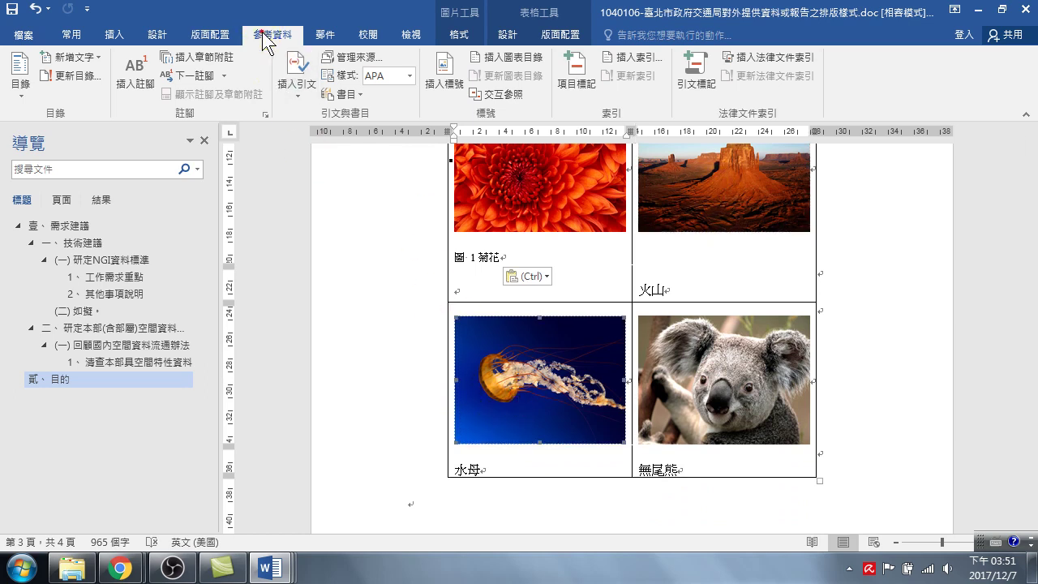
pyautogui.click(443, 77)
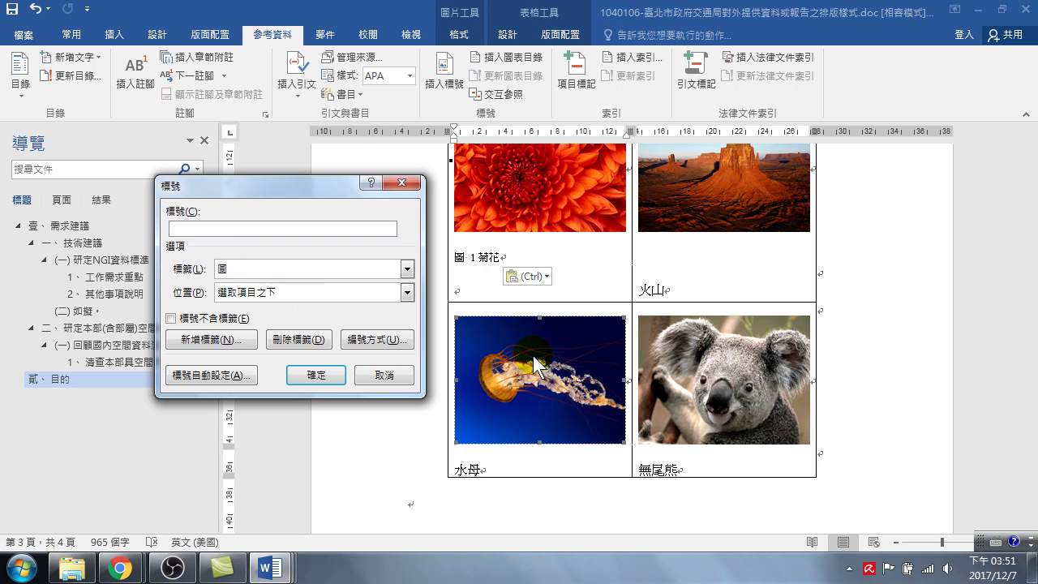
pyautogui.click(309, 374)
pyautogui.moveTo(479, 502)
pyautogui.mouseDown()
pyautogui.moveTo(450, 503)
pyautogui.moveTo(487, 473)
pyautogui.mouseUp()
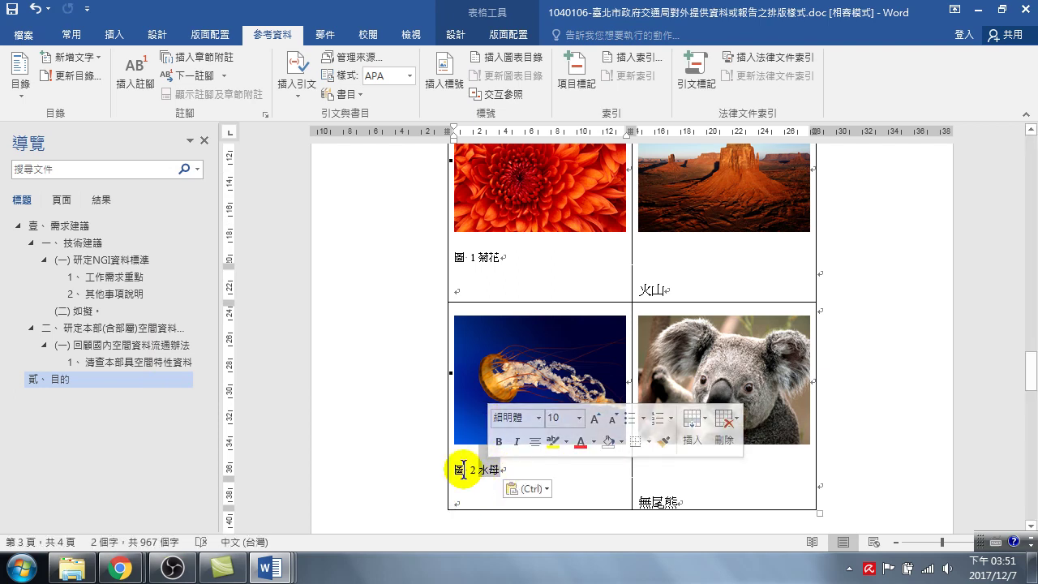
# Select the desert picture
pyautogui.click(703, 199)
pyautogui.scroll(2, 699, 199)
pyautogui.click(696, 207)
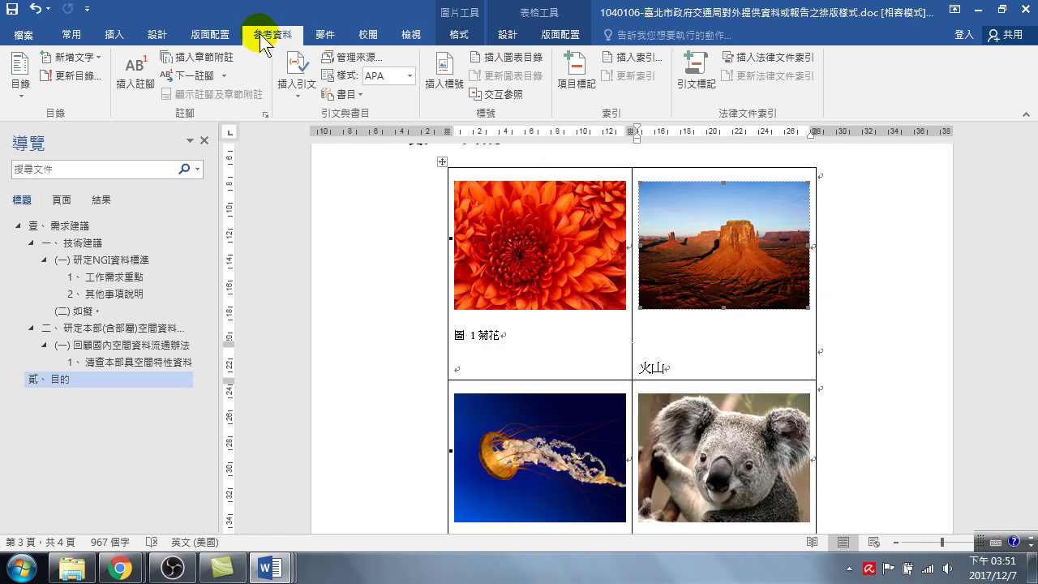
# Insert a 圖 2 caption beneath the desert (volcano) photo
pyautogui.click(442, 69)
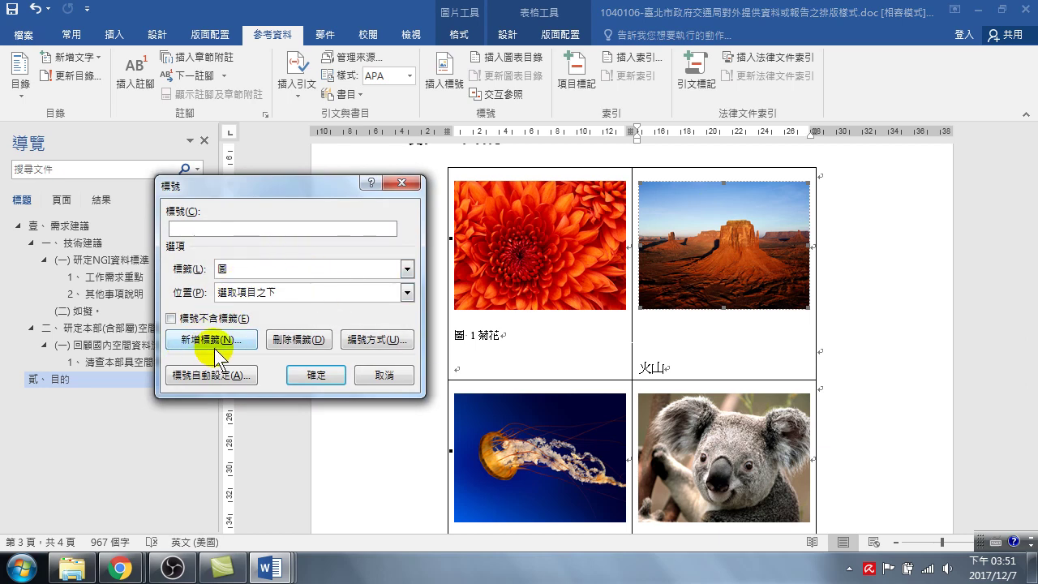
pyautogui.click(317, 377)
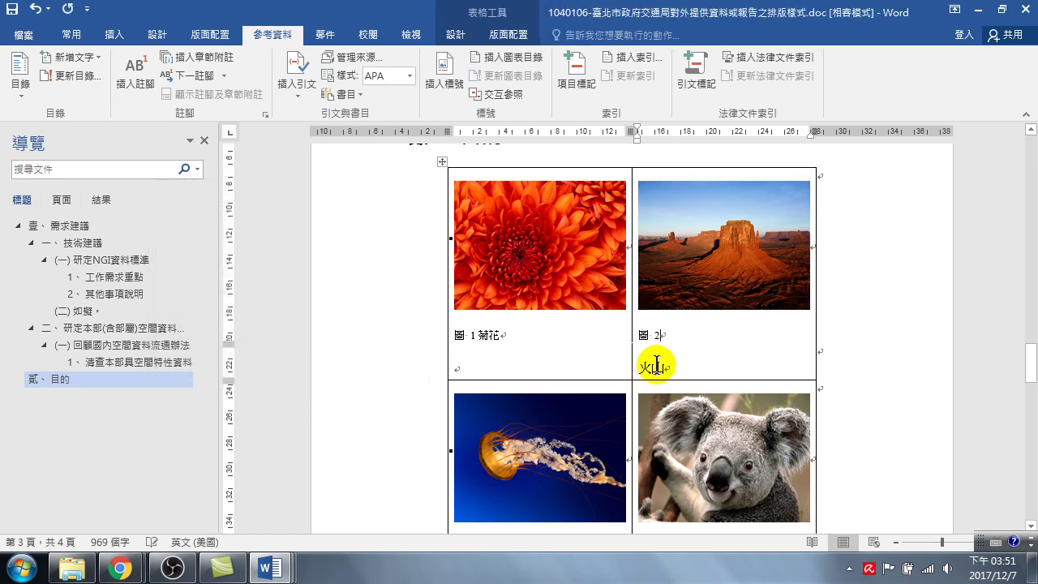
pyautogui.scroll(-2, 665, 327)
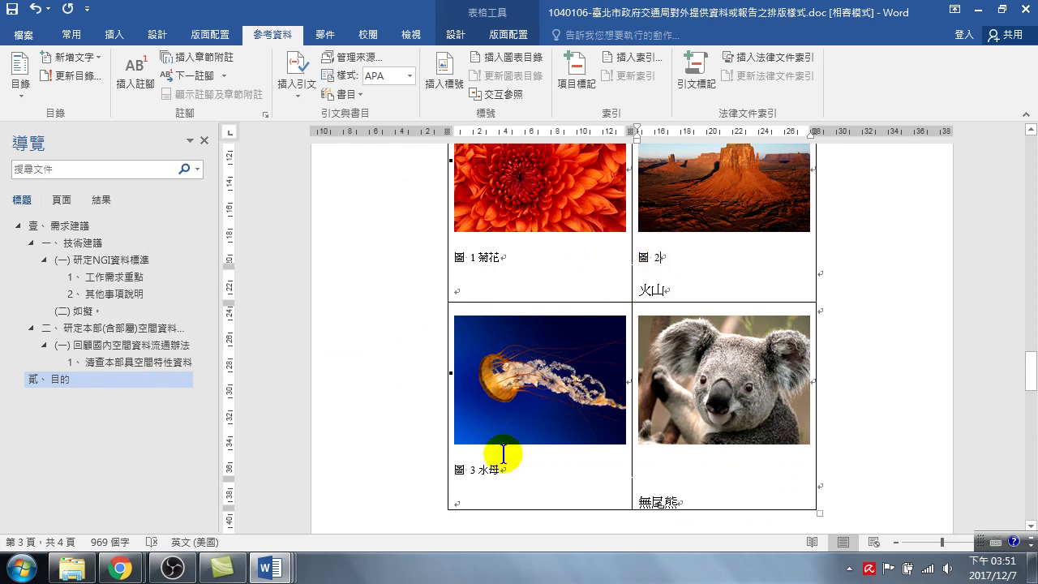
pyautogui.scroll(2, 653, 352)
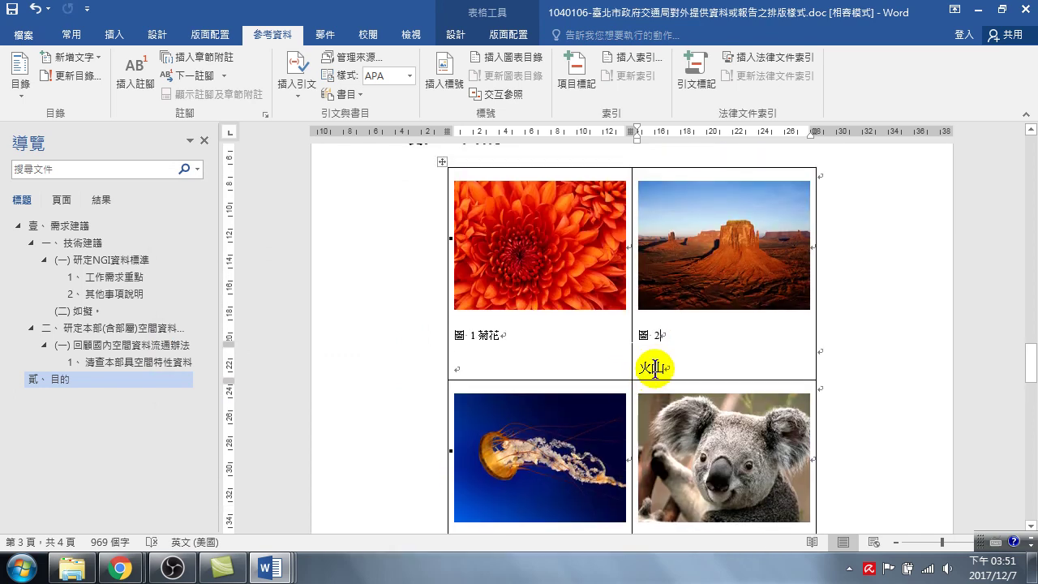
# Move 火山 up so the caption reads 圖 2 火山
pyautogui.doubleClick(653, 367)
pyautogui.moveTo(653, 368)
pyautogui.mouseDown()
pyautogui.moveTo(674, 347)
pyautogui.moveTo(664, 336)
pyautogui.mouseUp()
pyautogui.scroll(-3, 632, 357)
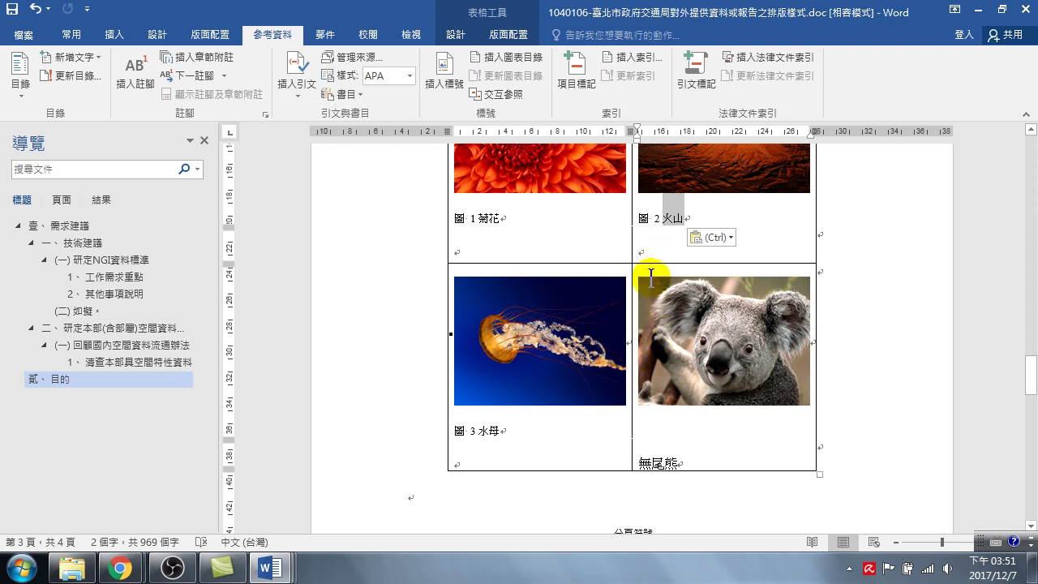
pyautogui.scroll(3, 543, 268)
pyautogui.click(533, 247)
pyautogui.click(493, 333)
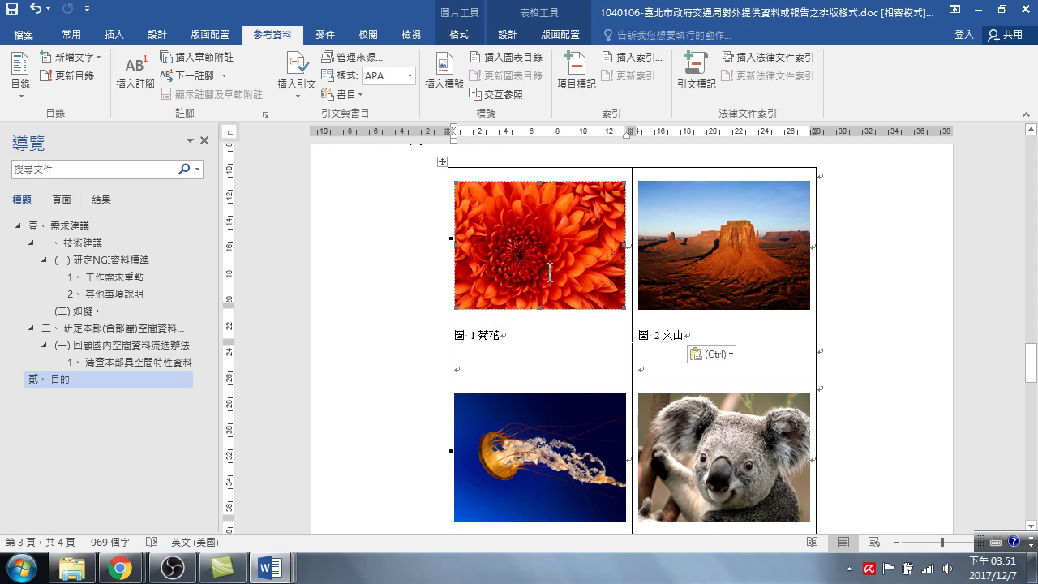
# Add an empty line after the 無尾熊 text
pyautogui.scroll(-3, 811, 438)
pyautogui.click(792, 460)
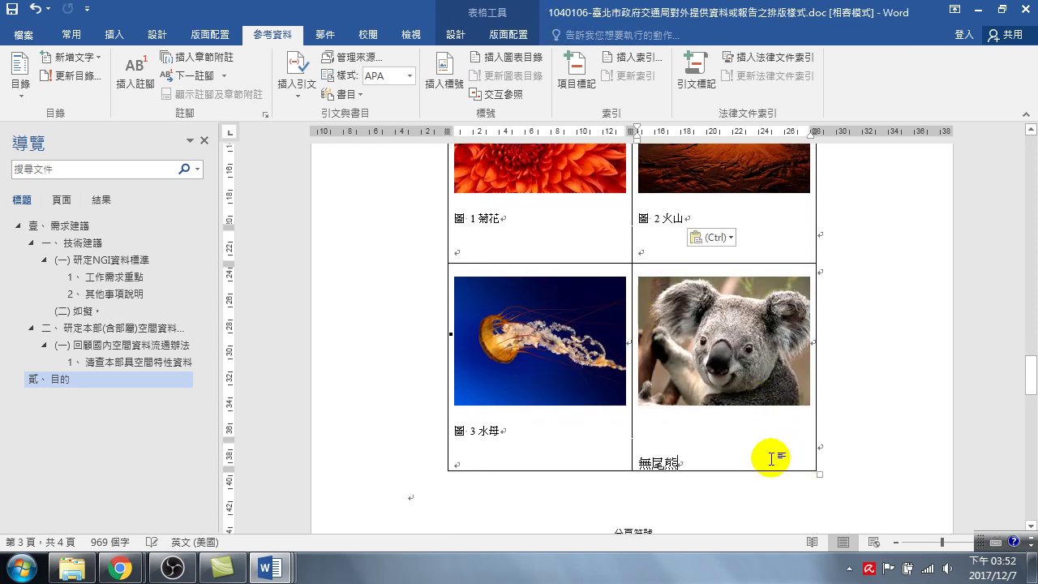
pyautogui.press('Return')
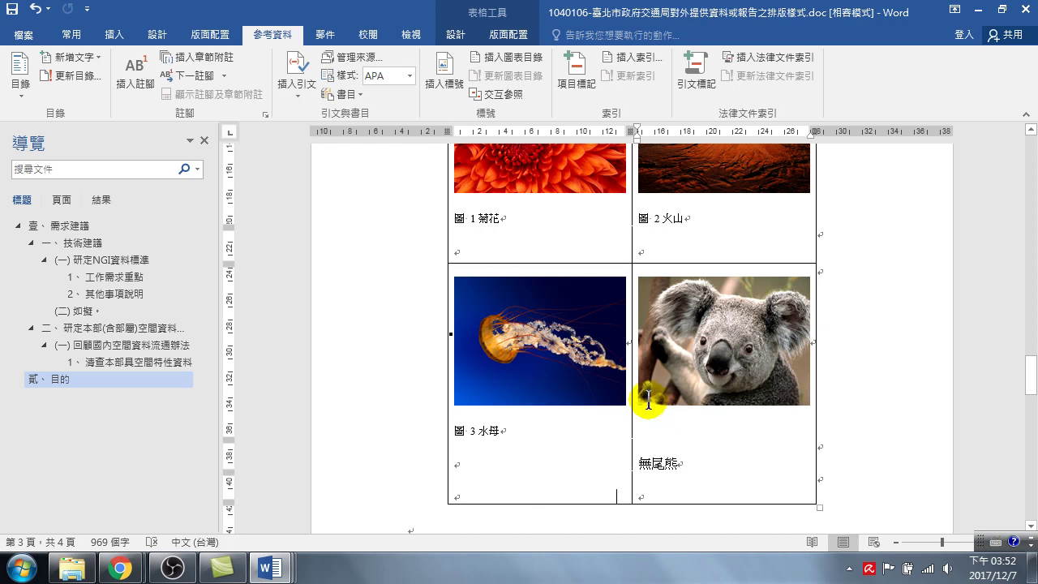
# Move the chrysanthemum picture down below the 圖 3 水母 caption
pyautogui.scroll(4, 550, 264)
pyautogui.click(537, 270)
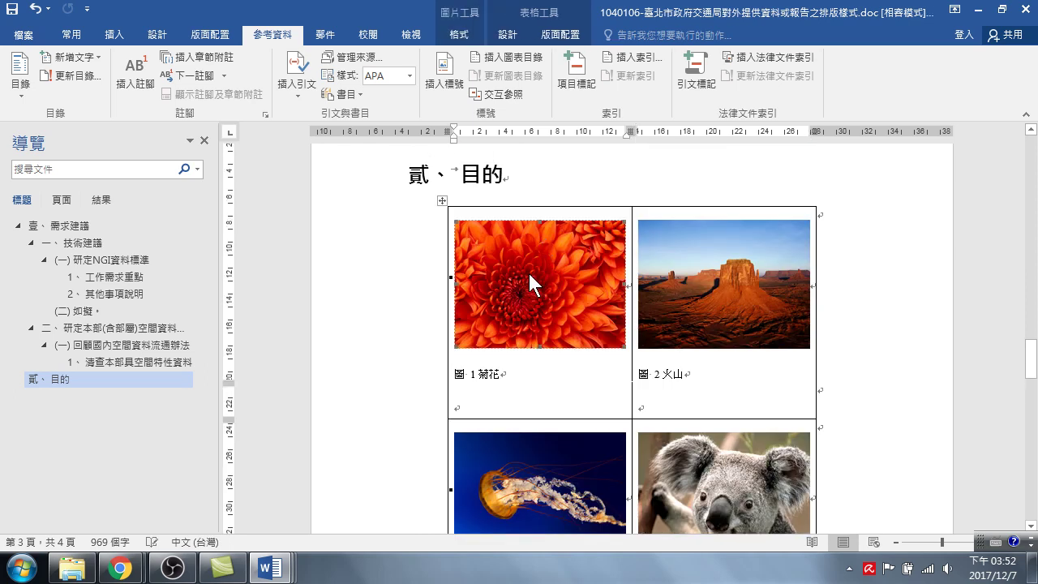
pyautogui.scroll(-3, 529, 270)
pyautogui.moveTo(547, 174)
pyautogui.mouseDown()
pyautogui.moveTo(591, 322)
pyautogui.moveTo(488, 456)
pyautogui.mouseUp()
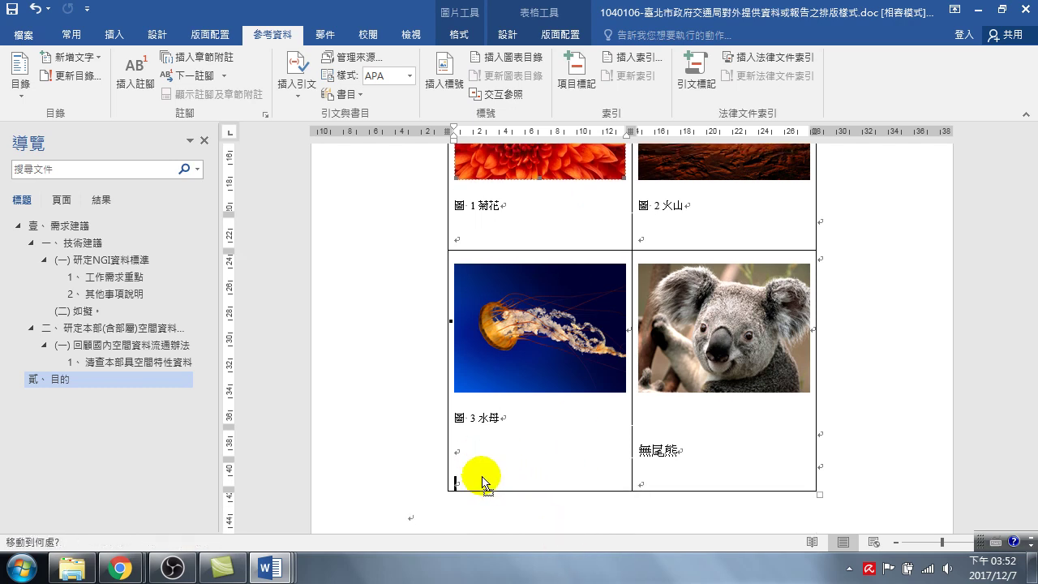
pyautogui.moveTo(488, 456); pyautogui.dragTo(479, 482)
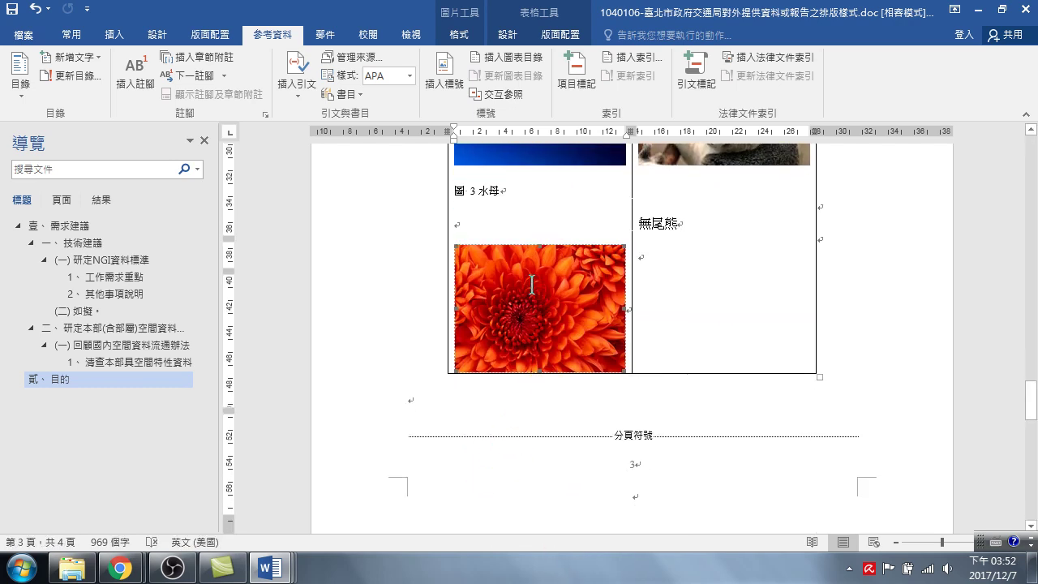
pyautogui.scroll(6, 535, 280)
pyautogui.scroll(3, 536, 209)
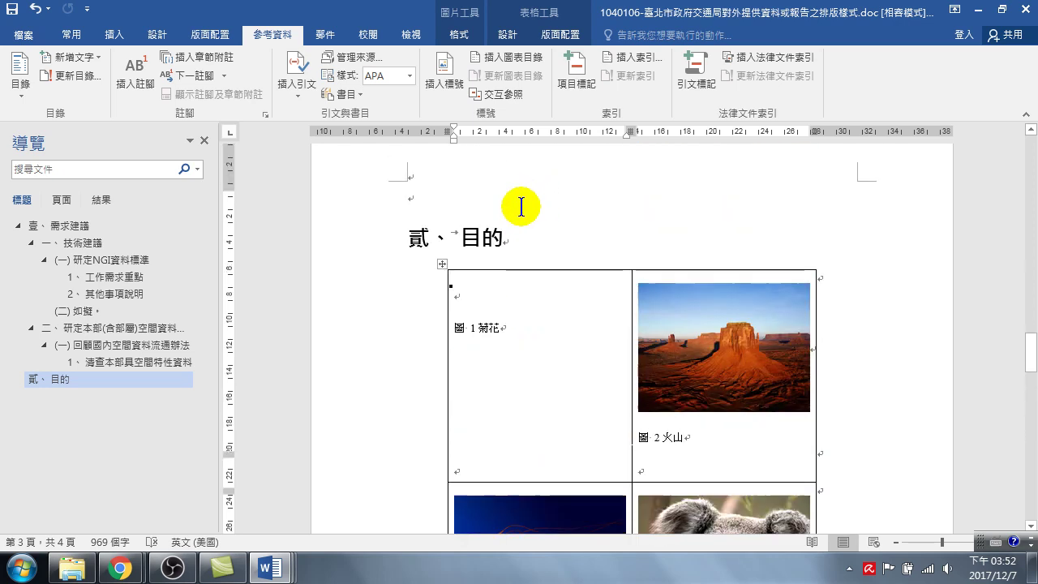
pyautogui.click(480, 306)
pyautogui.scroll(-4, 519, 350)
pyautogui.scroll(-3, 524, 349)
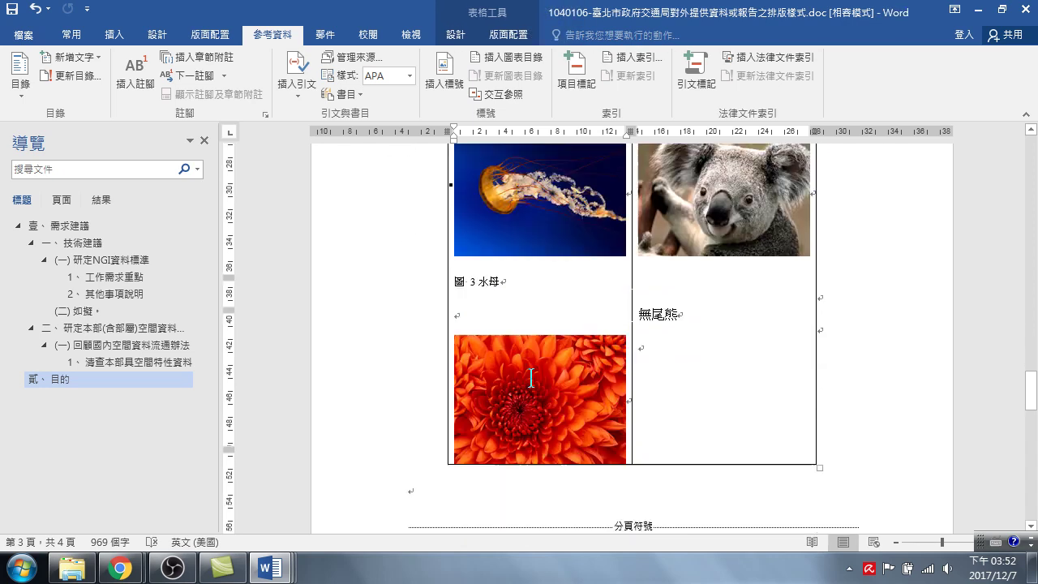
pyautogui.scroll(-1, 524, 357)
# Insert a 圖 4 caption under the moved chrysanthemum picture
pyautogui.click(540, 342)
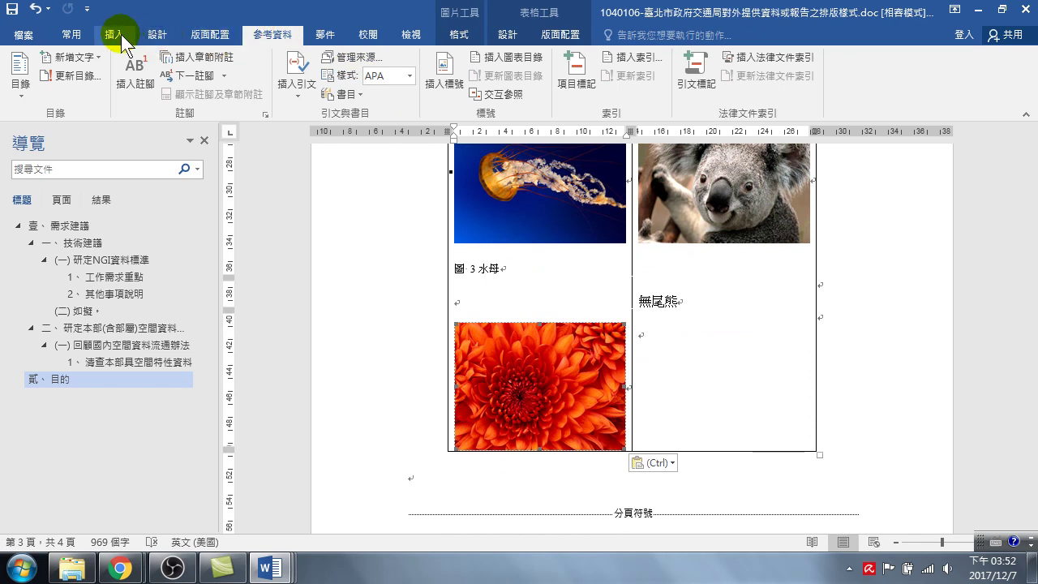
pyautogui.click(445, 77)
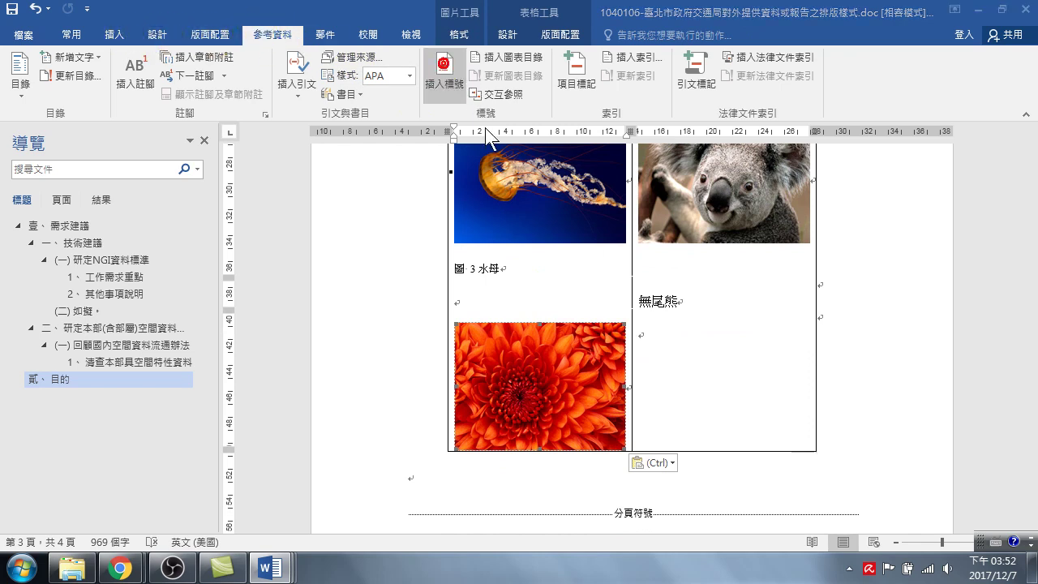
pyautogui.click(317, 375)
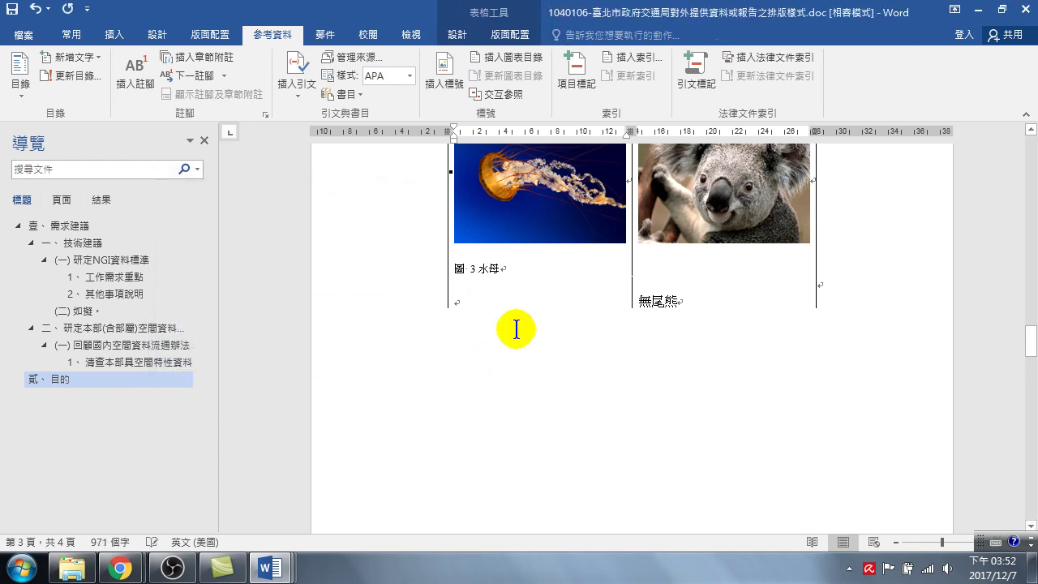
# Select and delete the old 圖 1 菊花 caption
pyautogui.scroll(-5, 539, 390)
pyautogui.scroll(-3, 537, 403)
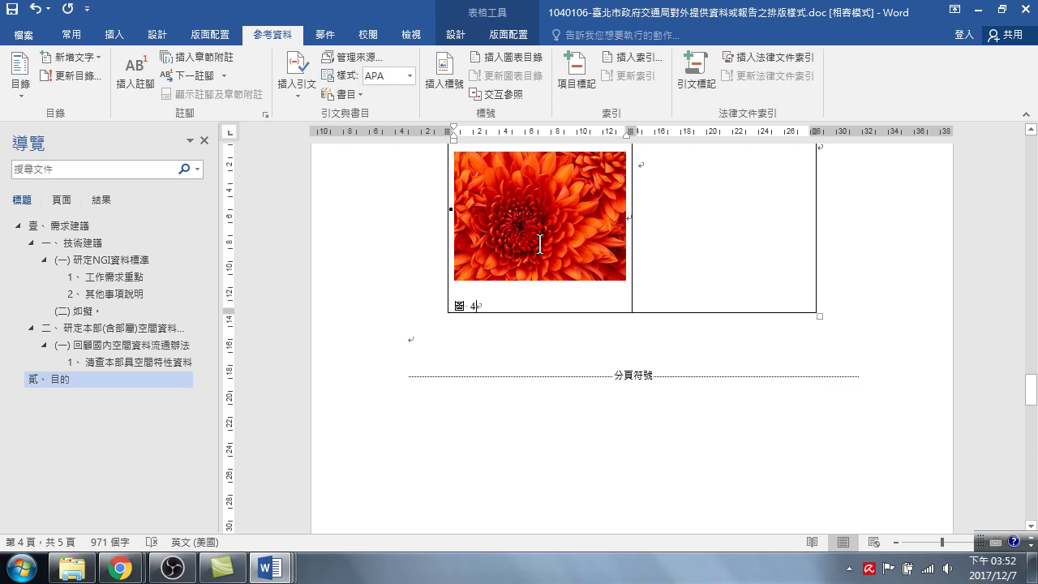
pyautogui.scroll(10, 559, 251)
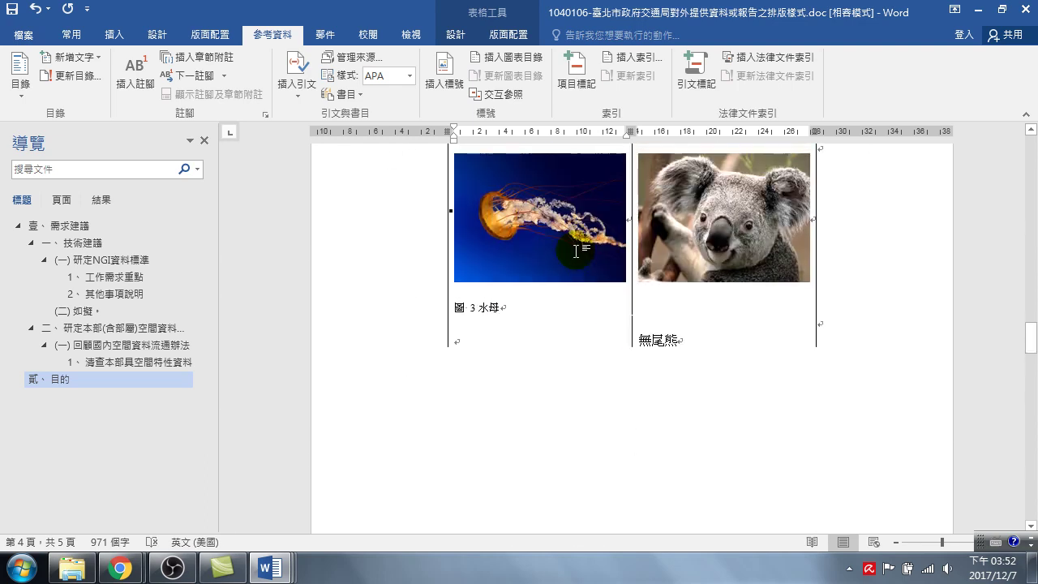
pyautogui.scroll(3, 528, 220)
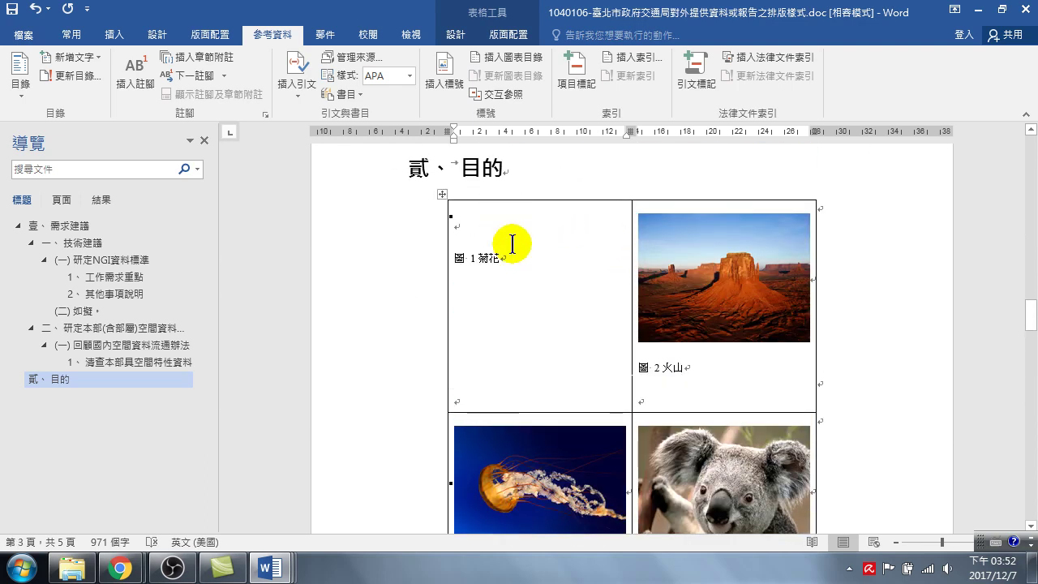
pyautogui.moveTo(498, 258); pyautogui.dragTo(452, 260)
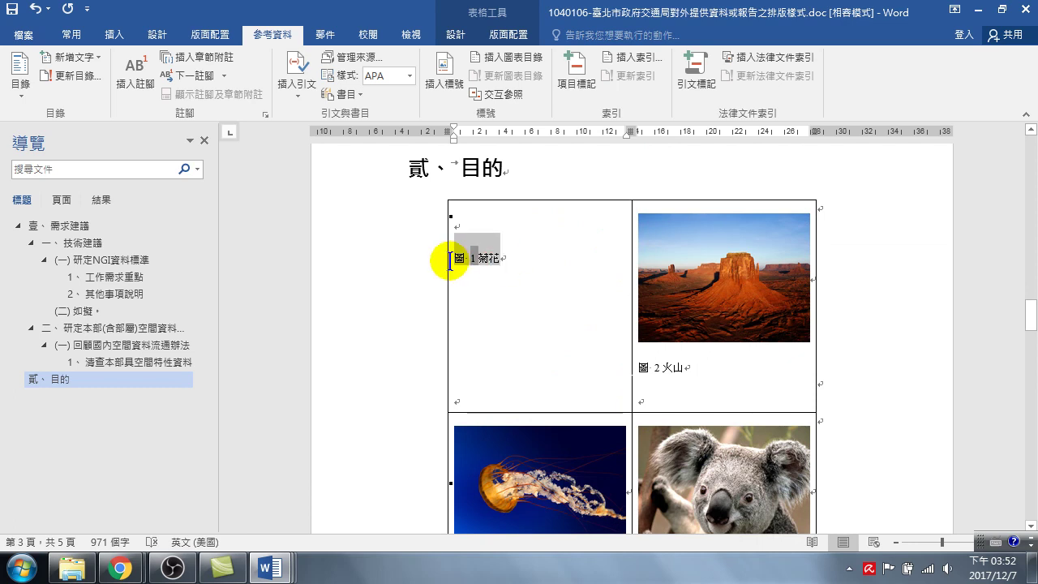
pyautogui.press('Delete')
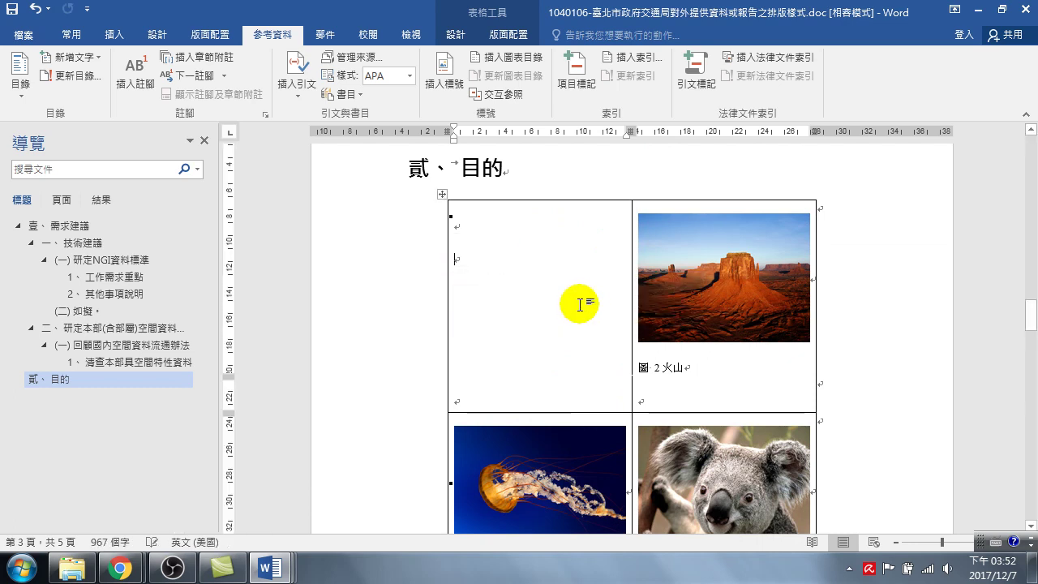
pyautogui.click(493, 220)
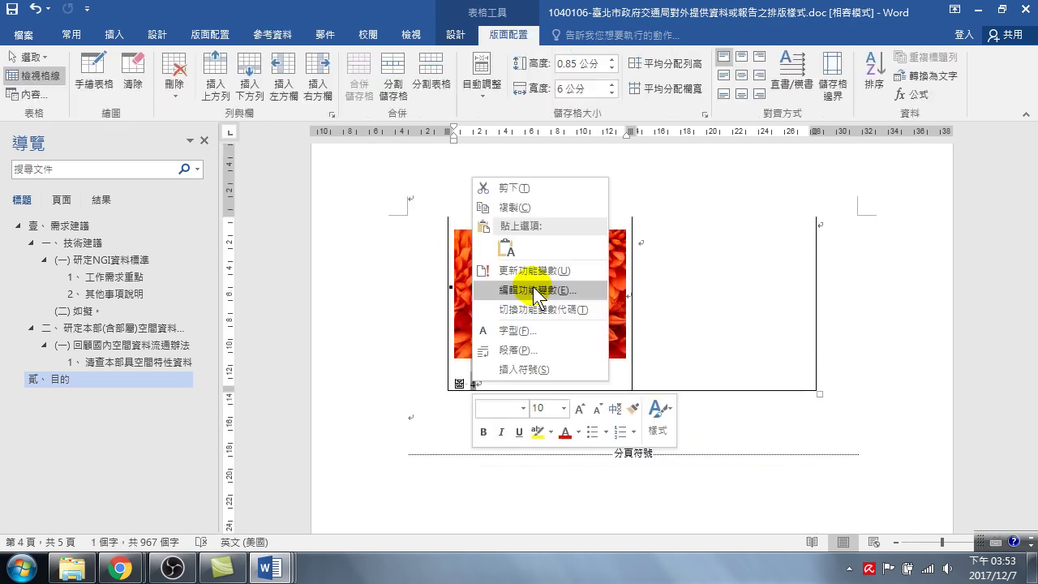
# Update the field in the chrysanthemum caption's number
pyautogui.click(459, 379)
pyautogui.rightClick(470, 392)
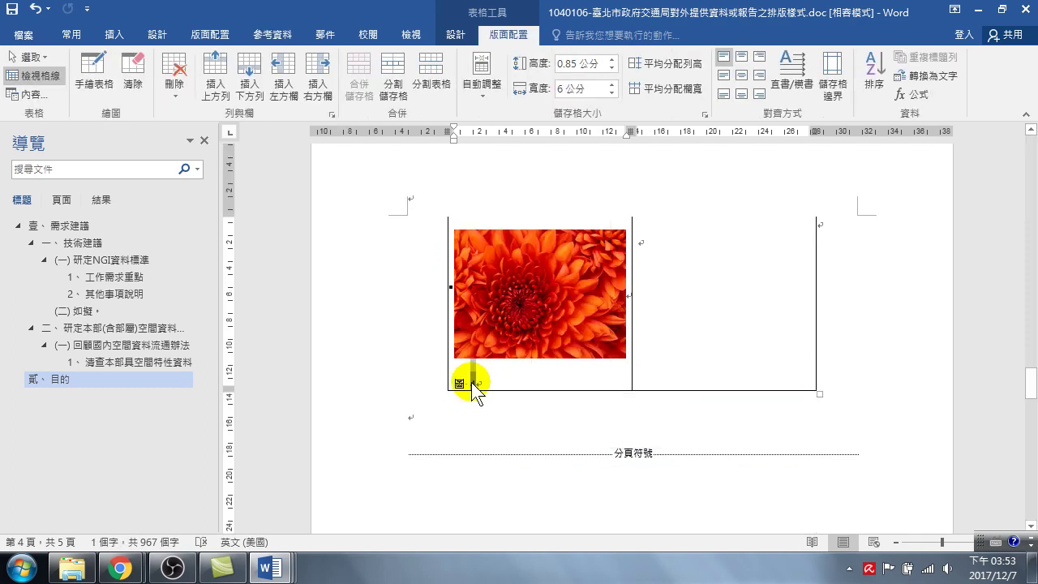
pyautogui.click(471, 394)
pyautogui.rightClick(472, 392)
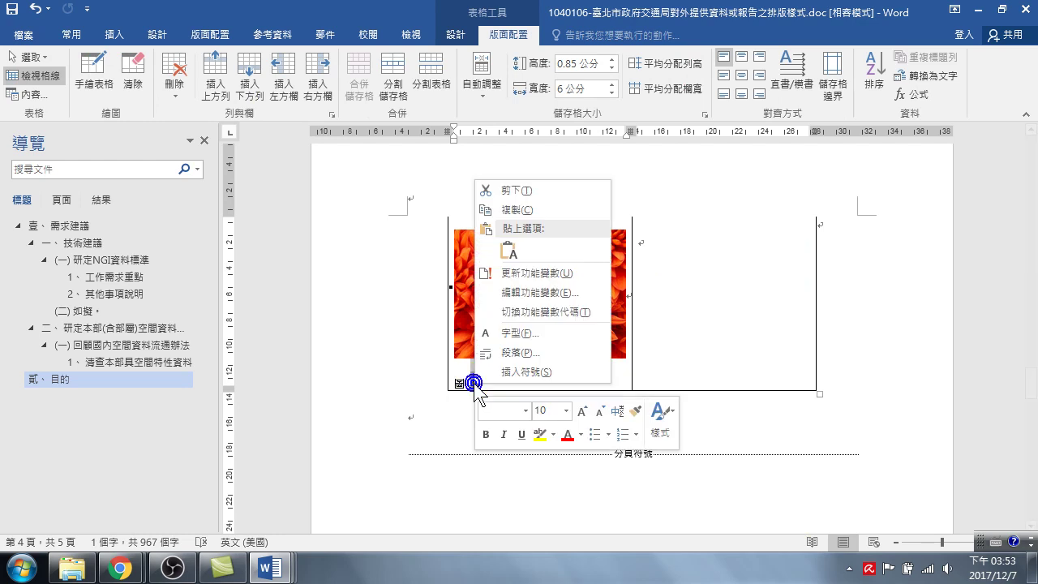
pyautogui.click(513, 274)
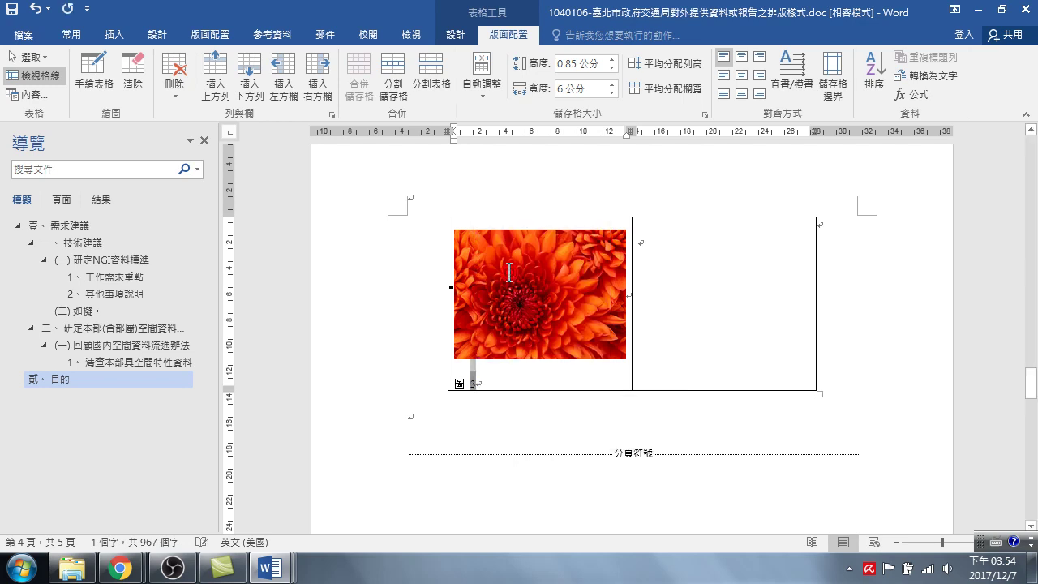
# Update the volcano caption's number field so it reads 圖 1
pyautogui.scroll(-2, 476, 381)
pyautogui.scroll(3, 498, 370)
pyautogui.scroll(4, 541, 370)
pyautogui.scroll(3, 539, 361)
pyautogui.scroll(5, 538, 325)
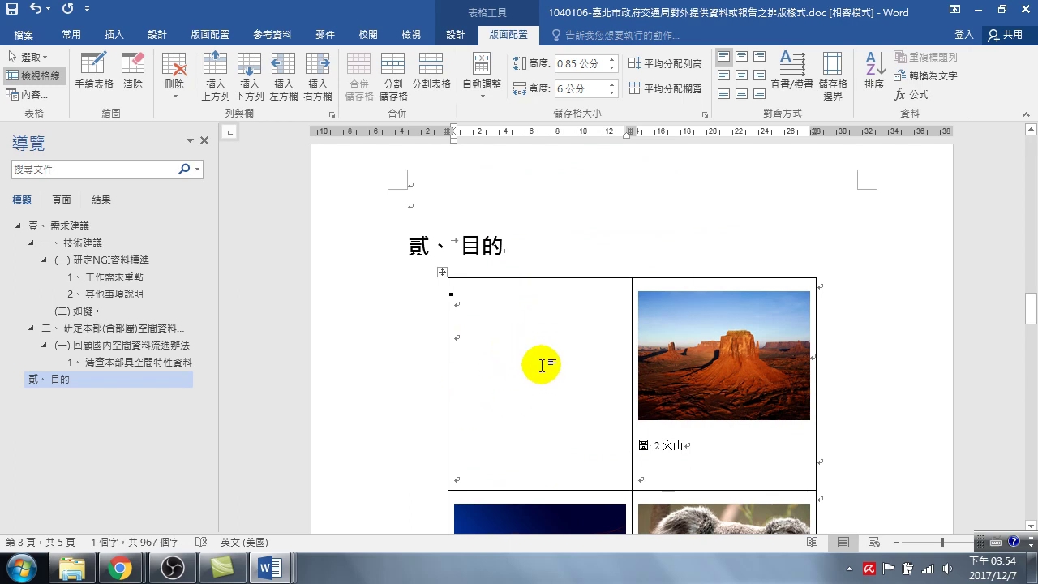
pyautogui.scroll(-3, 658, 426)
pyautogui.scroll(-1, 649, 382)
pyautogui.scroll(-2, 641, 341)
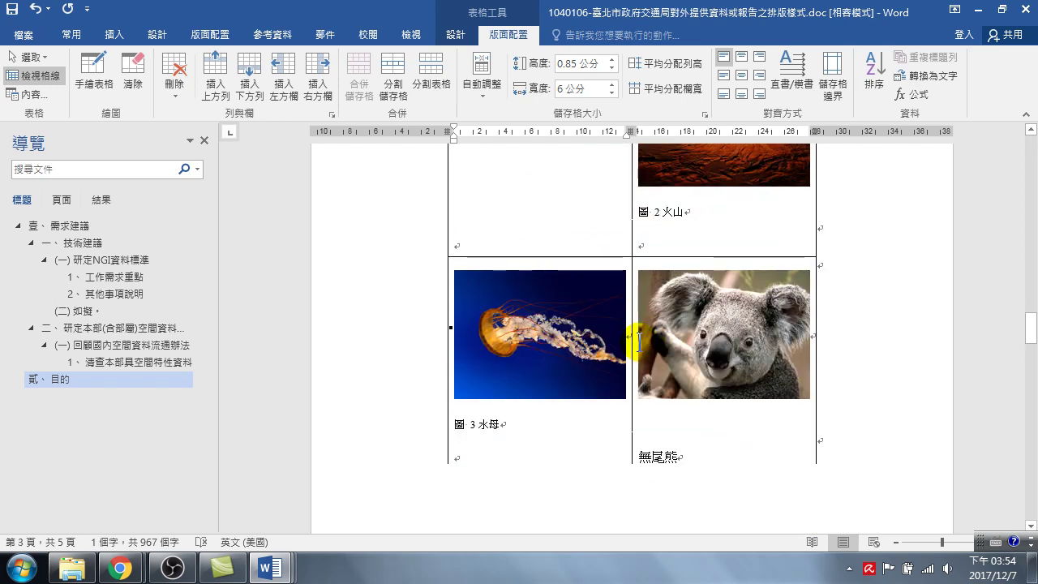
pyautogui.scroll(3, 649, 328)
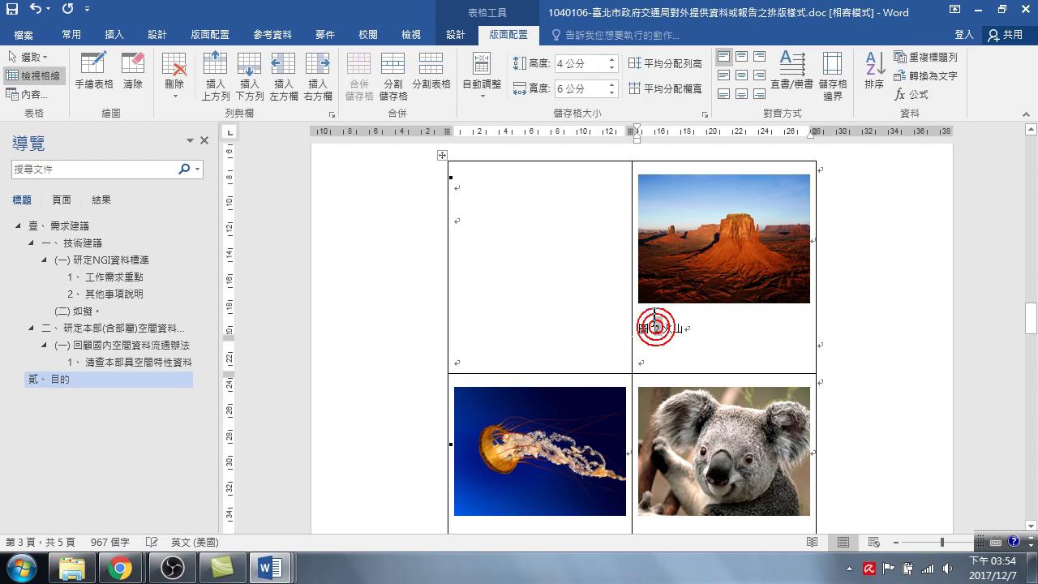
pyautogui.rightClick(659, 329)
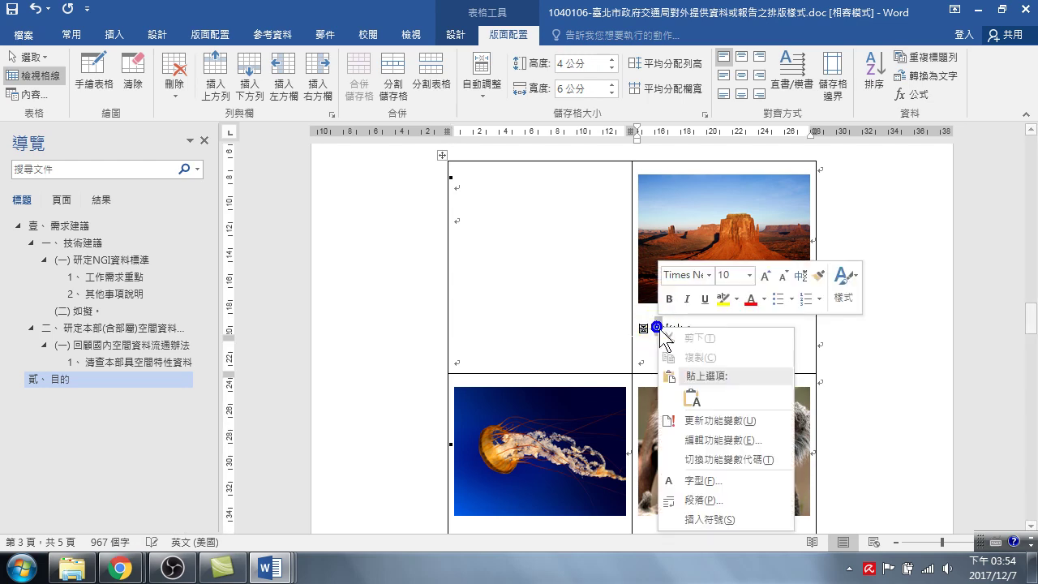
pyautogui.click(703, 420)
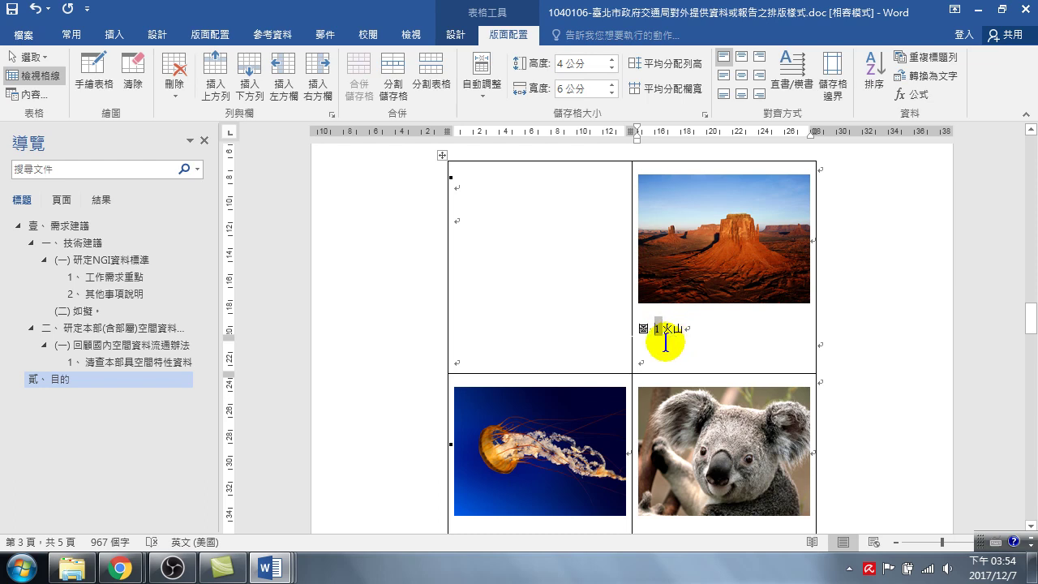
# Update the jellyfish caption's number field so it reads 圖 2
pyautogui.scroll(-3, 632, 349)
pyautogui.scroll(-1, 527, 402)
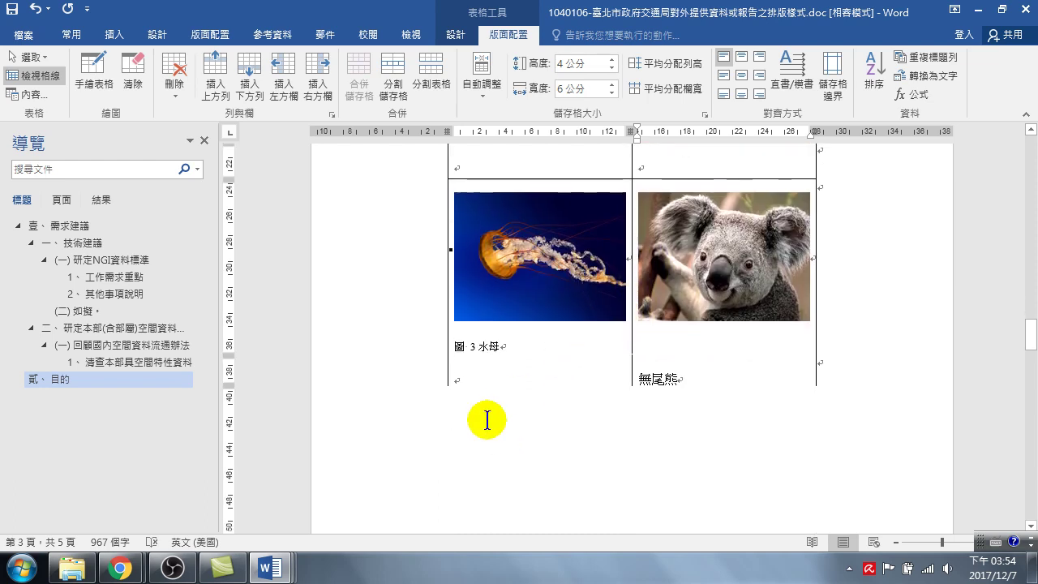
pyautogui.rightClick(475, 348)
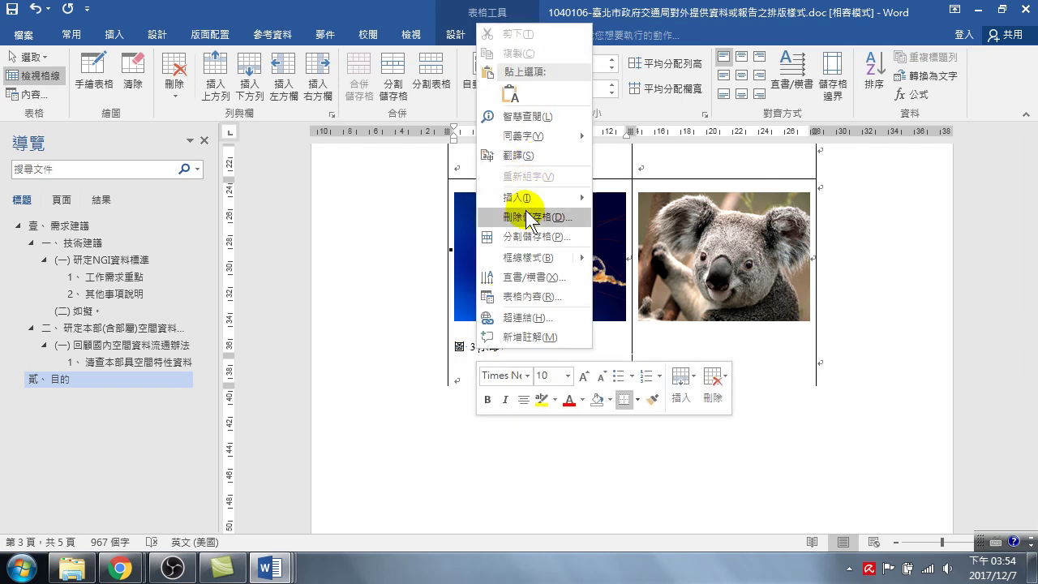
pyautogui.click(462, 338)
pyautogui.click(464, 343)
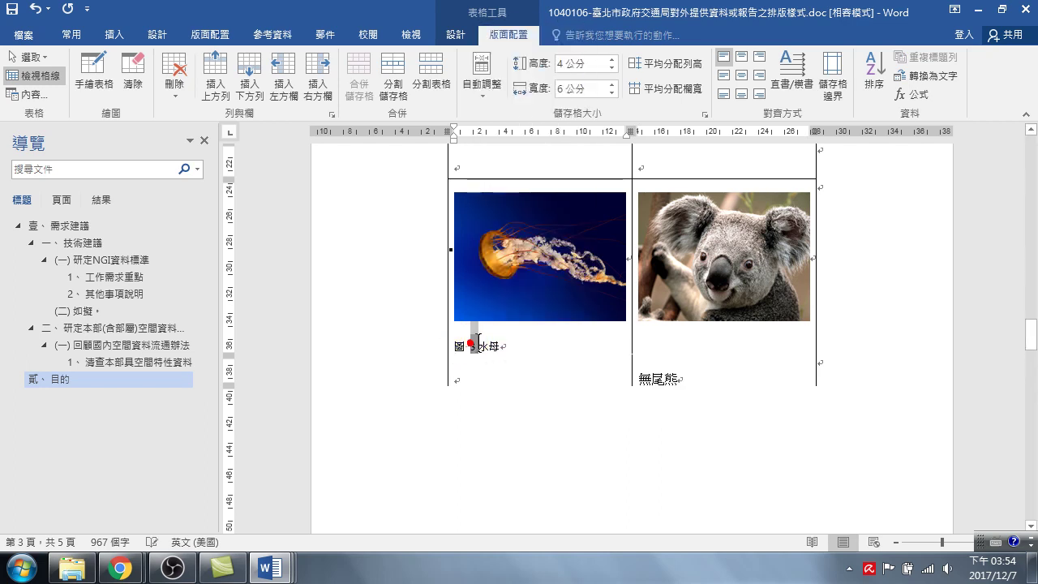
pyautogui.doubleClick(470, 347)
pyautogui.rightClick(477, 351)
pyautogui.click(526, 236)
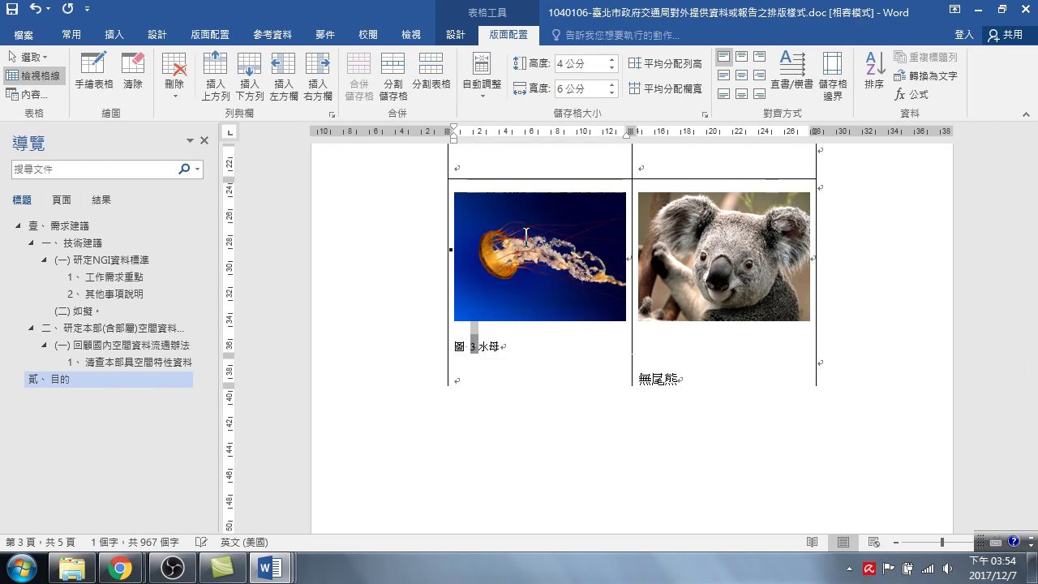
pyautogui.scroll(3, 543, 328)
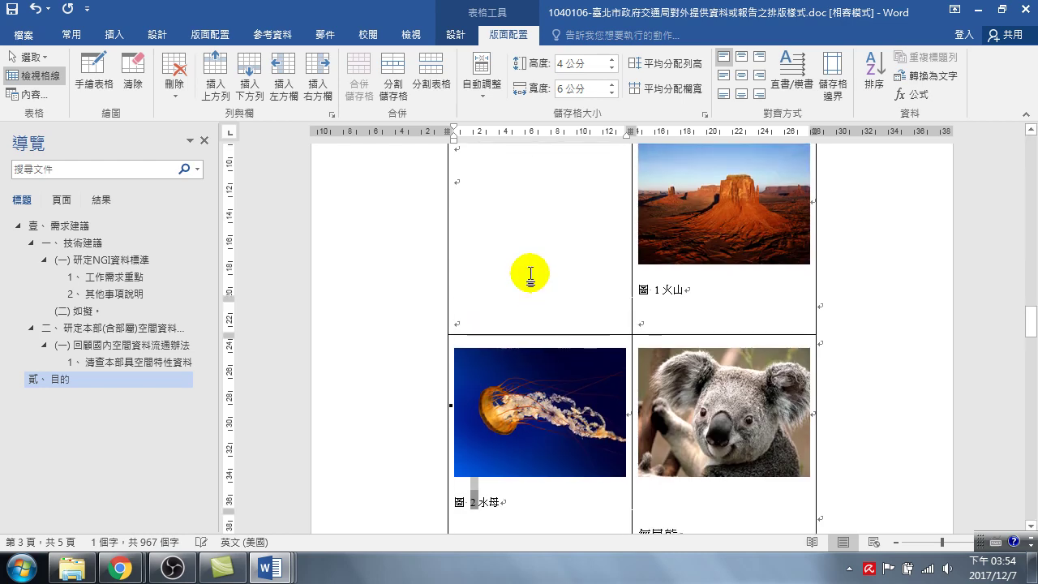
pyautogui.click(540, 216)
# Centre the 圖 1 火山 caption
pyautogui.hotkey('ctrl', 'shift')
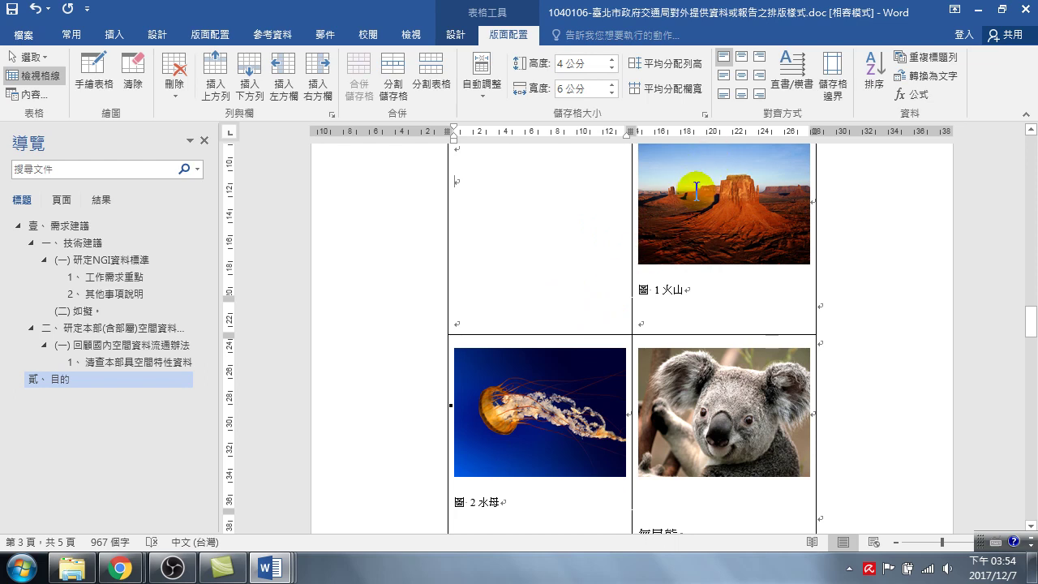
pyautogui.click(695, 293)
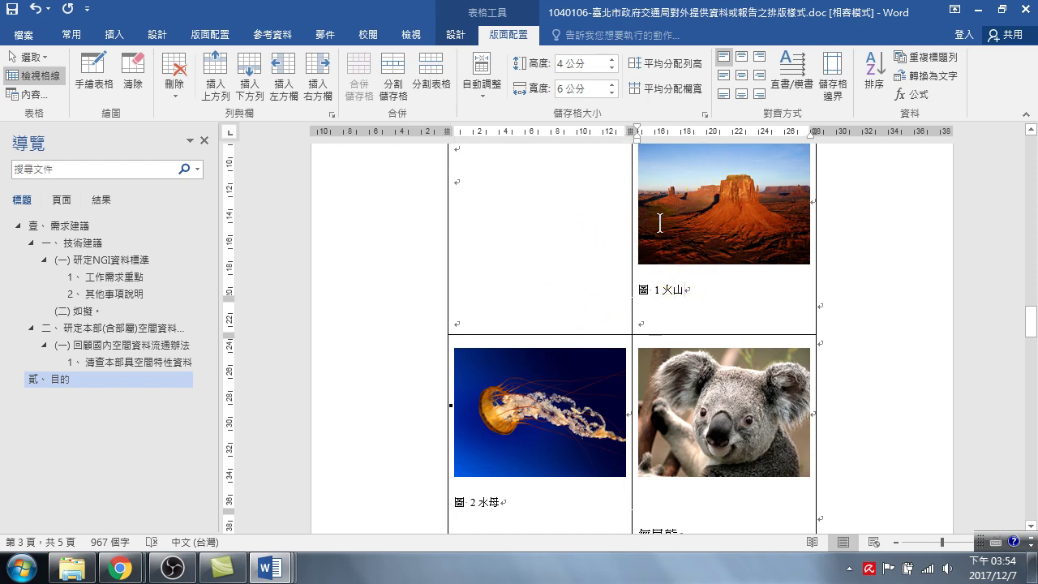
pyautogui.click(72, 35)
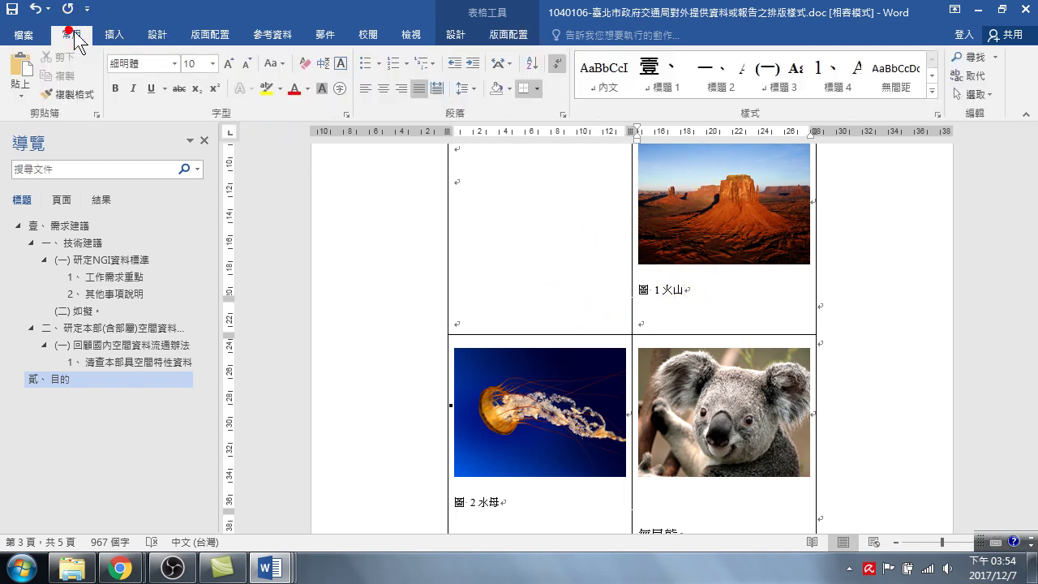
pyautogui.click(383, 88)
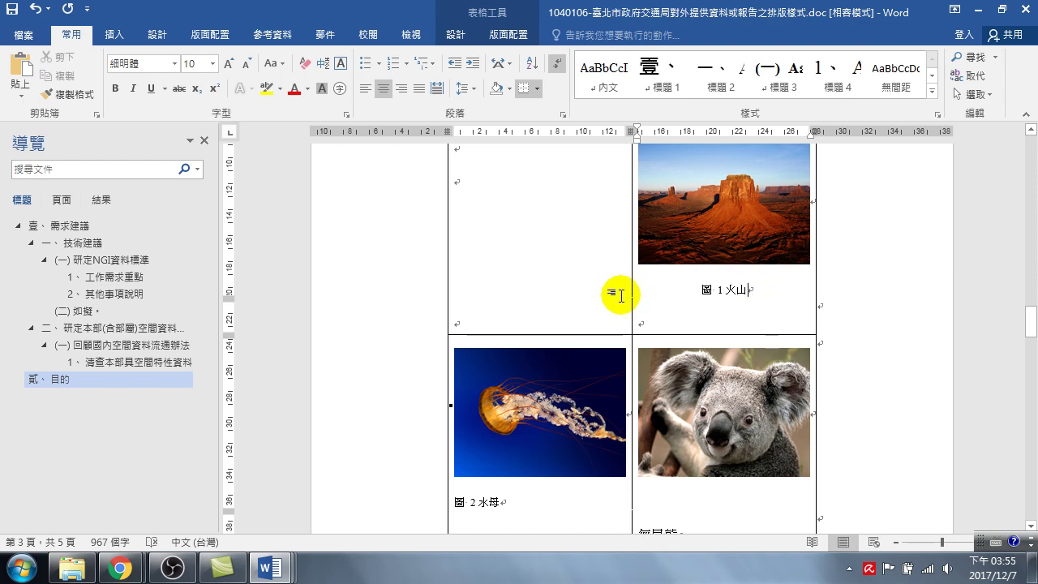
# Centre the 圖 2 水母 caption as well
pyautogui.scroll(-4, 568, 390)
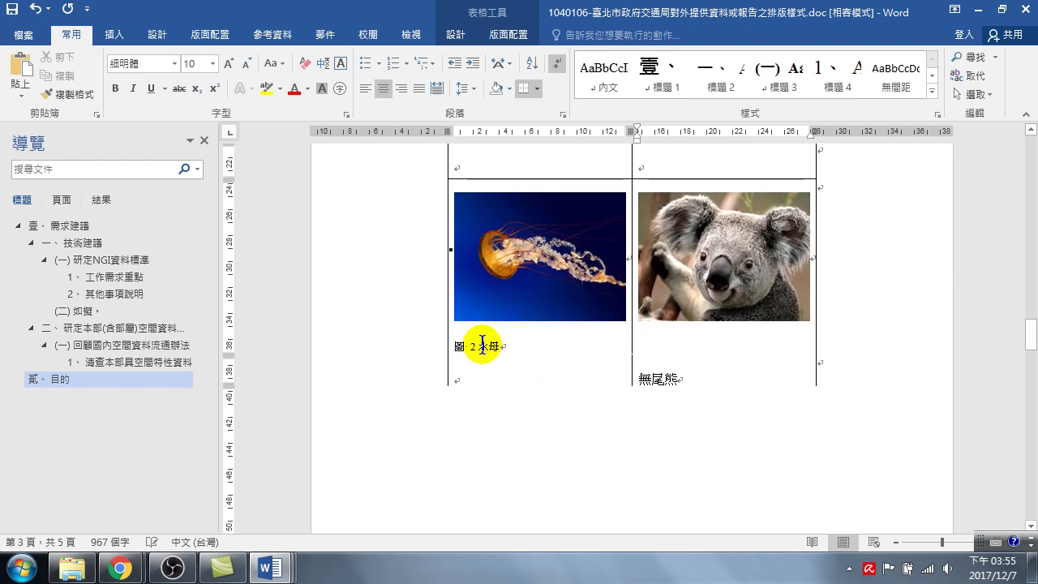
pyautogui.click(483, 345)
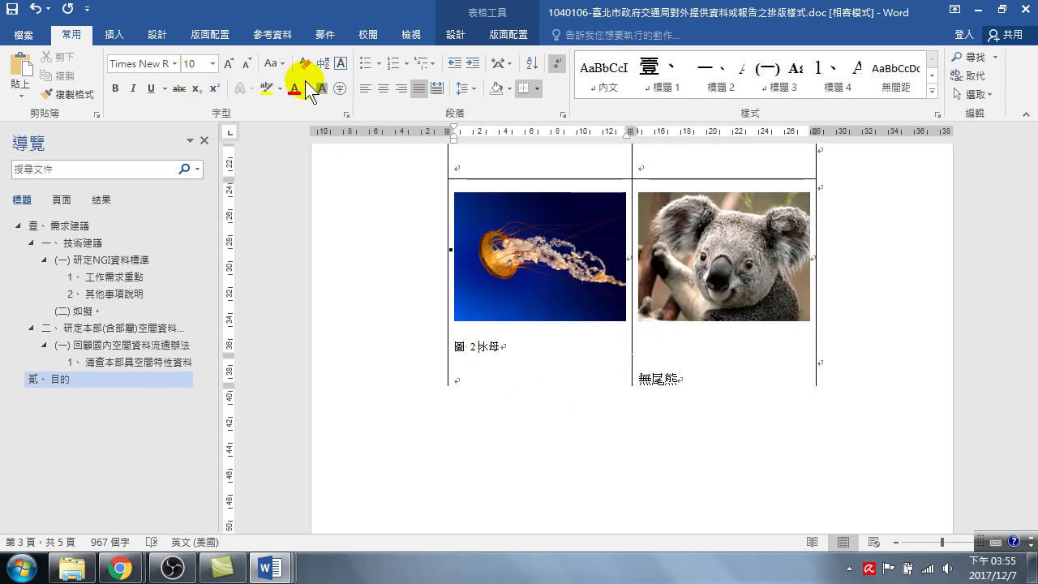
pyautogui.click(382, 89)
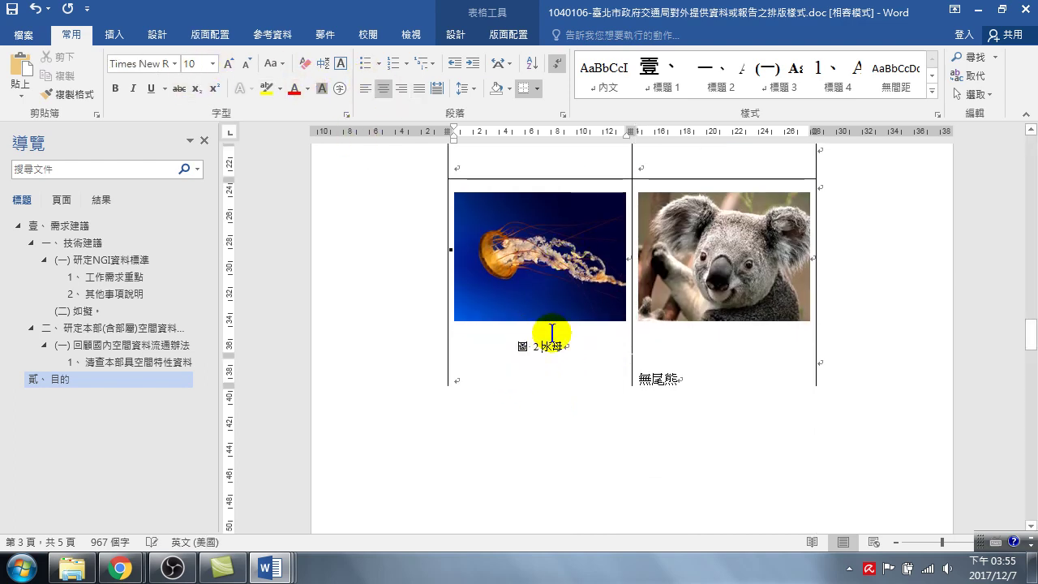
pyautogui.scroll(-3, 550, 331)
pyautogui.click(678, 209)
pyautogui.scroll(1, 696, 219)
# Insert a 圖 3 caption on the koala photo and move 無尾熊 up beside it
pyautogui.rightClick(697, 190)
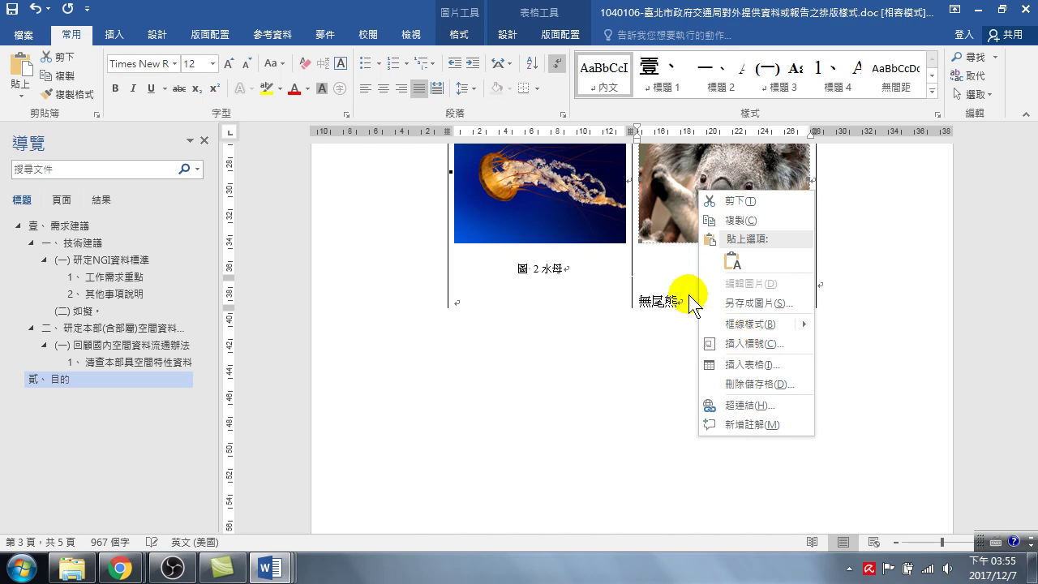
pyautogui.click(272, 36)
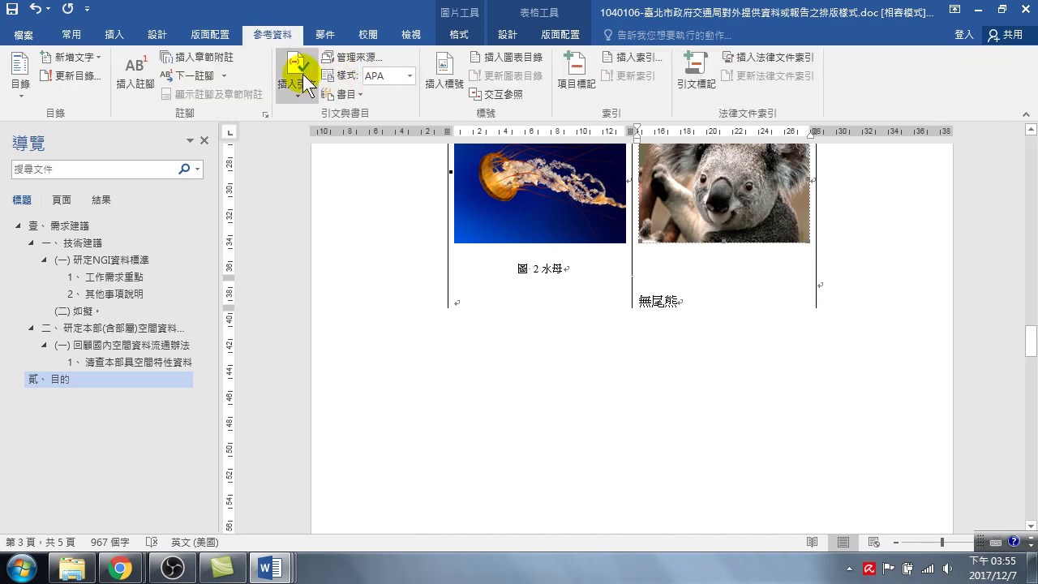
pyautogui.click(445, 77)
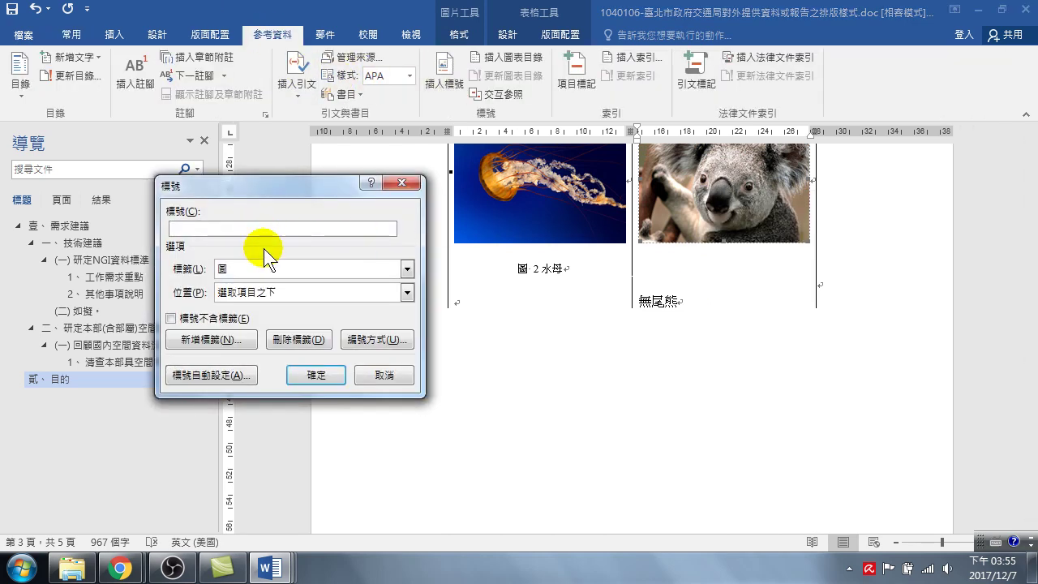
pyautogui.click(317, 375)
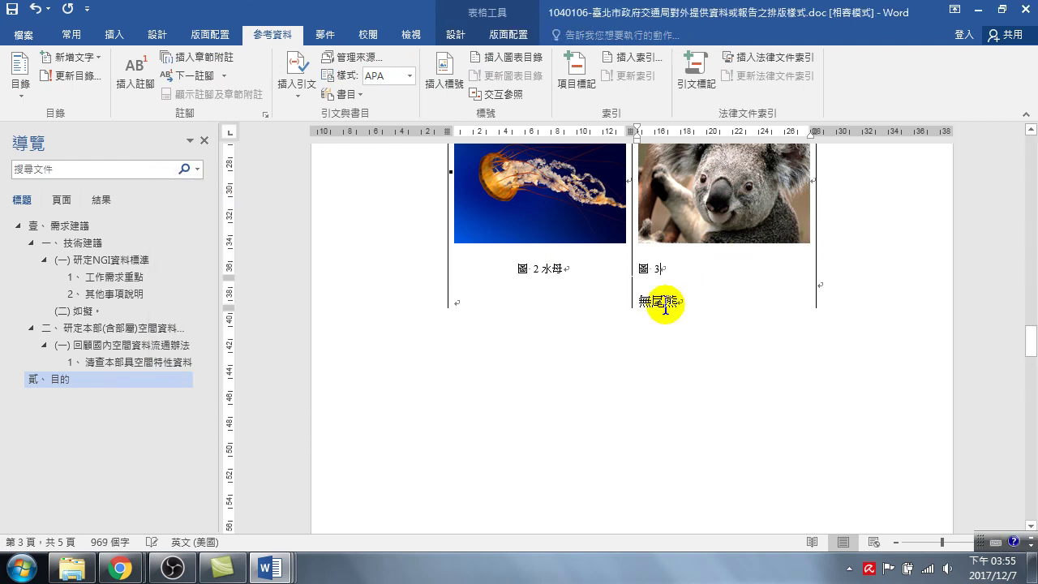
pyautogui.moveTo(640, 303)
pyautogui.mouseDown()
pyautogui.moveTo(672, 302)
pyautogui.moveTo(672, 270)
pyautogui.mouseUp()
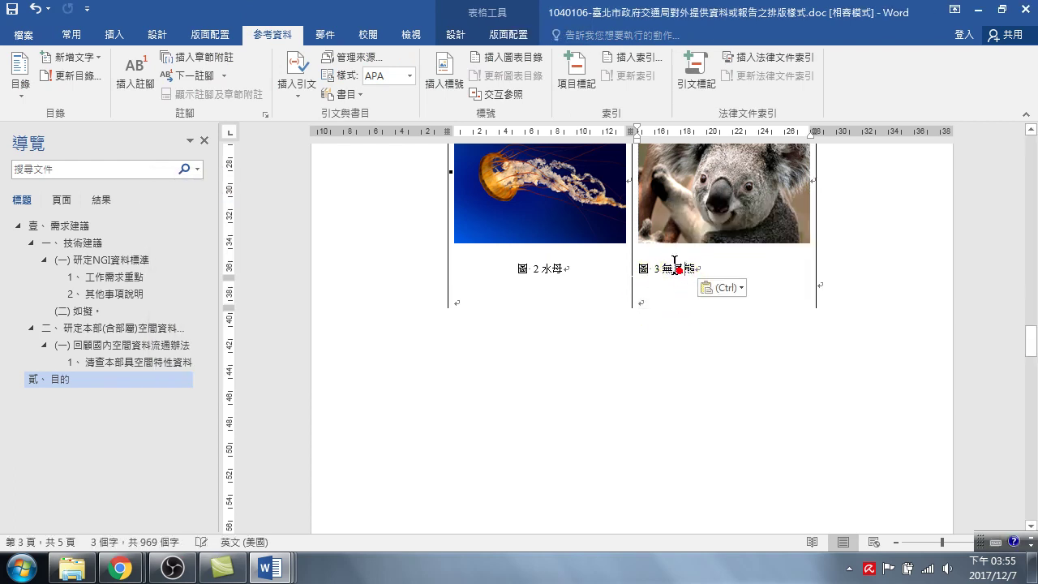
pyautogui.click(71, 34)
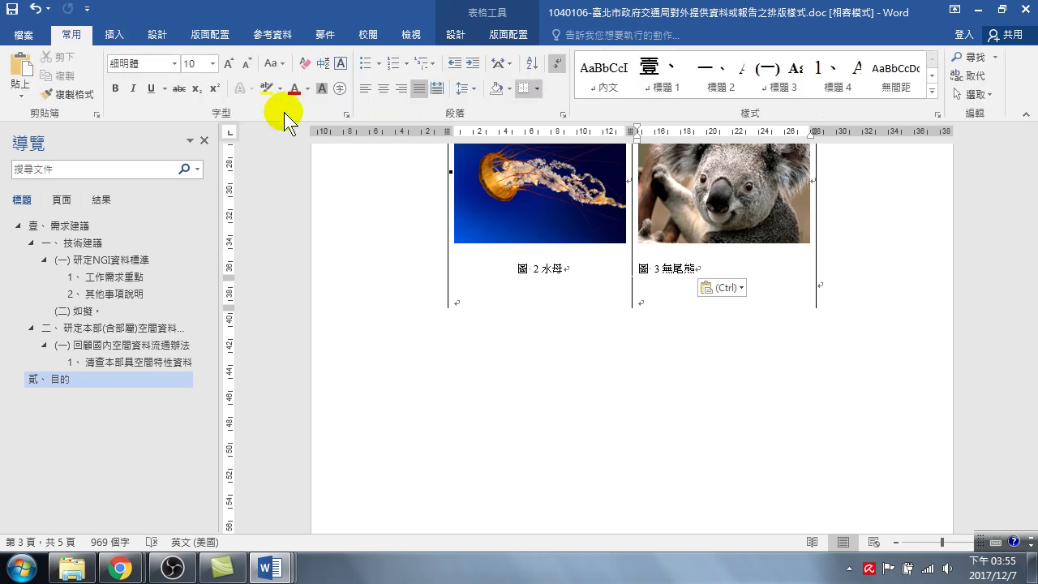
# Center the 圖 3 無尾熊 koala caption
pyautogui.click(384, 93)
pyautogui.scroll(-10, 600, 324)
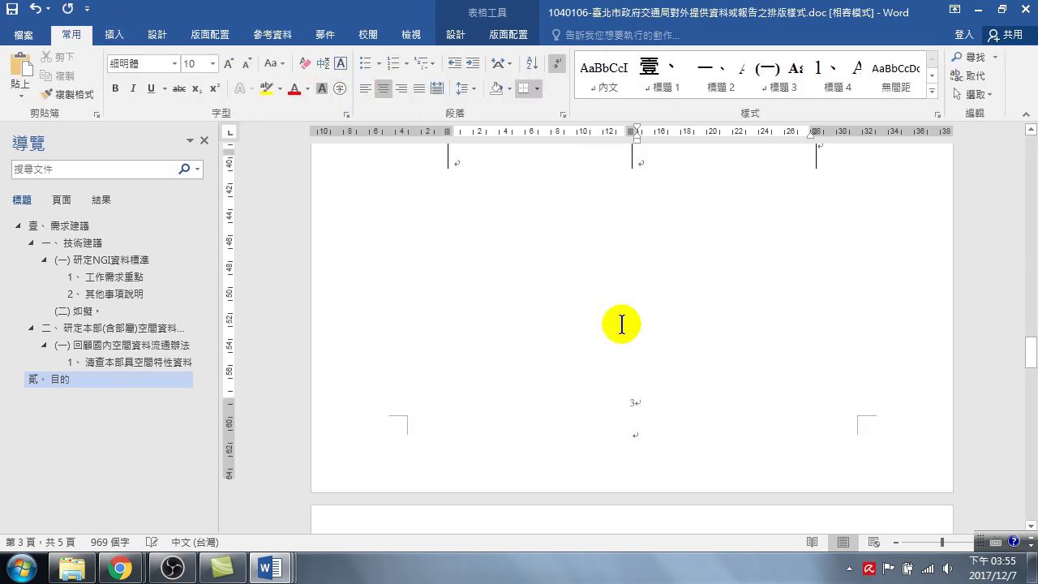
pyautogui.scroll(-1, 568, 357)
# Complete the fourth caption as 圖 4:菊花 and center it
pyautogui.click(491, 380)
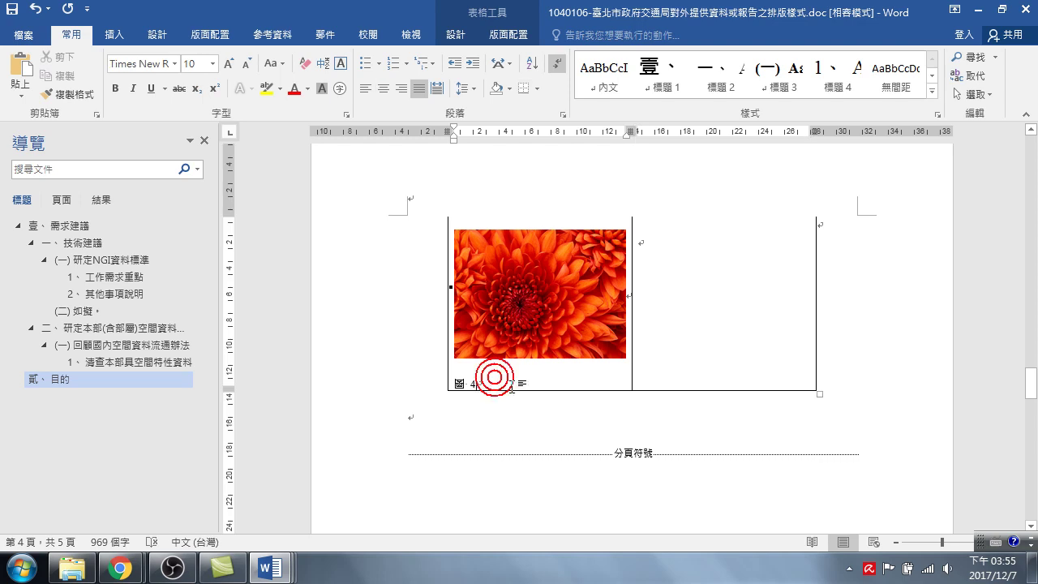
pyautogui.write(':')
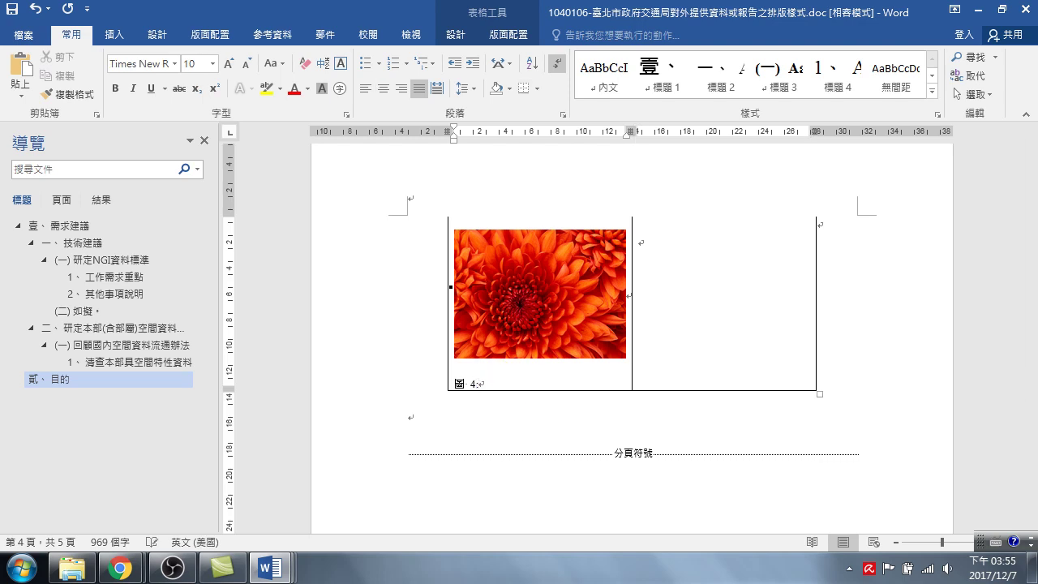
pyautogui.click(519, 389)
pyautogui.hotkey('ctrl', 'space')
pyautogui.write('t')
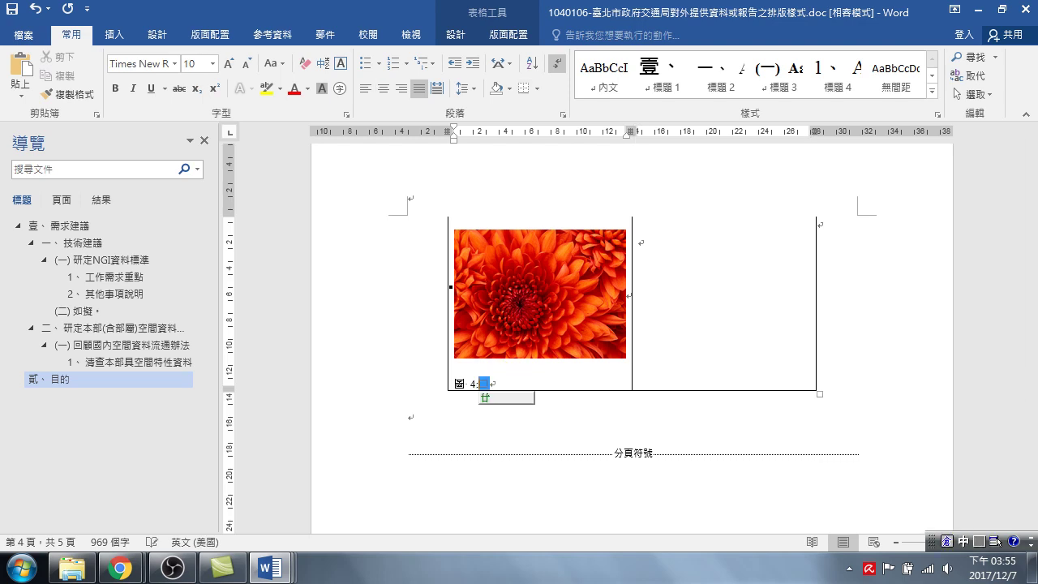
pyautogui.write('d')
pyautogui.press('space')
pyautogui.hotkey('ctrl', '1')
pyautogui.click(517, 384)
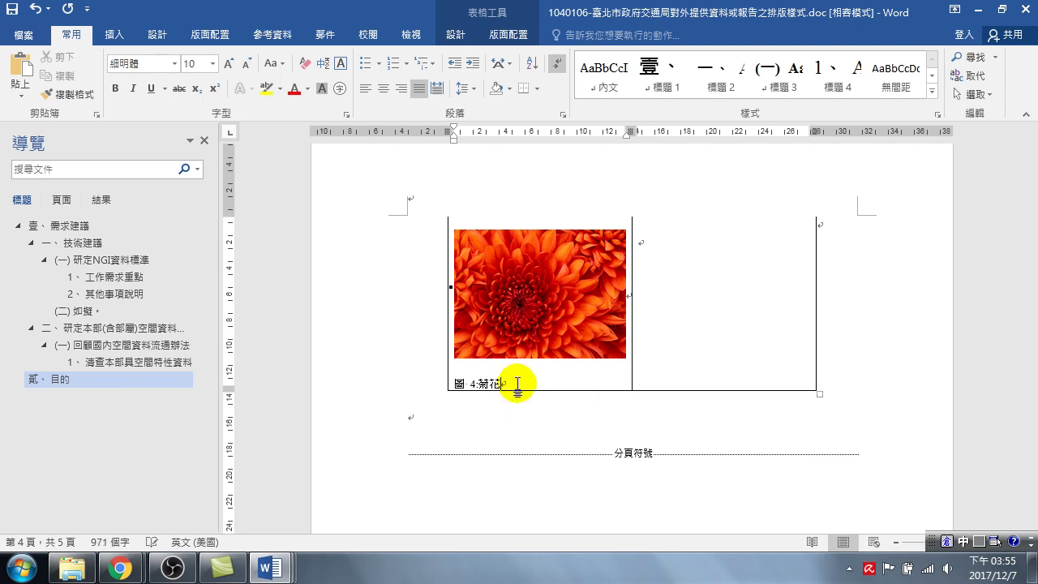
pyautogui.click(383, 88)
# Add blank lines below the chrysanthemum table for the figure list
pyautogui.scroll(-3, 438, 280)
pyautogui.click(437, 277)
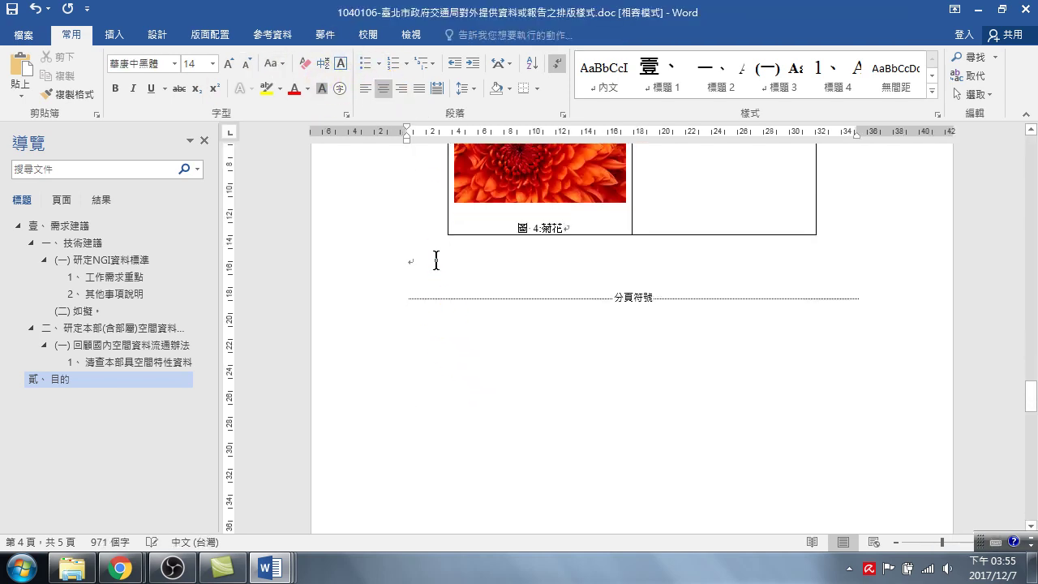
pyautogui.press('Return')
pyautogui.press('Return')
pyautogui.press('Return')
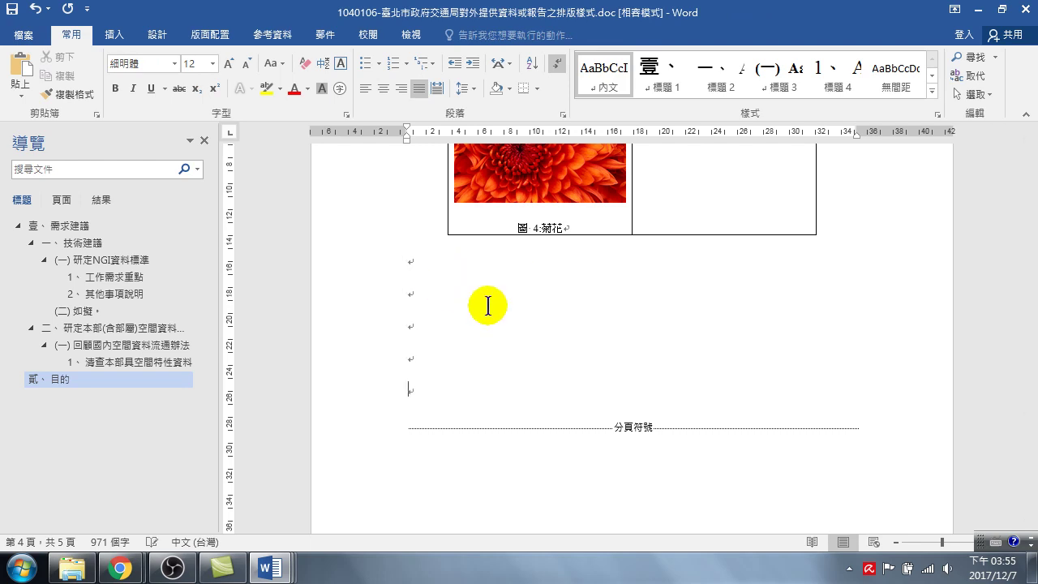
pyautogui.click(440, 327)
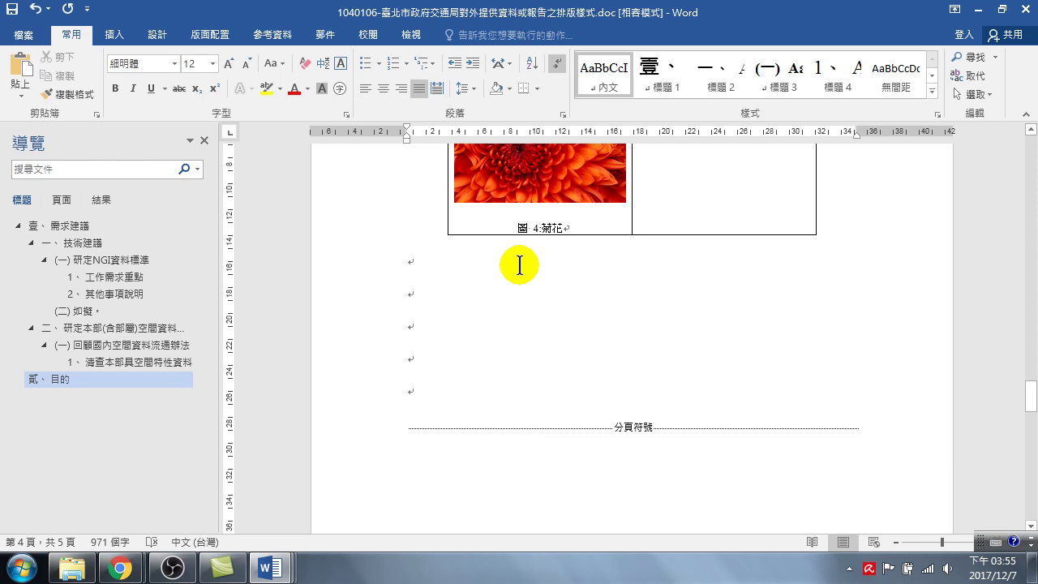
# Insert a table of figures from References using the caption label 圖
pyautogui.click(272, 34)
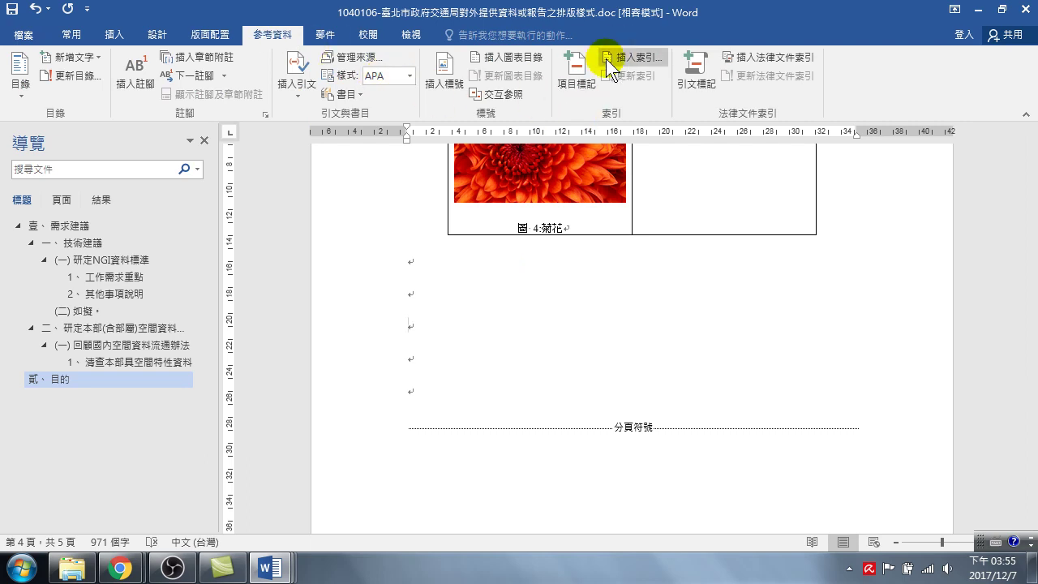
pyautogui.click(506, 58)
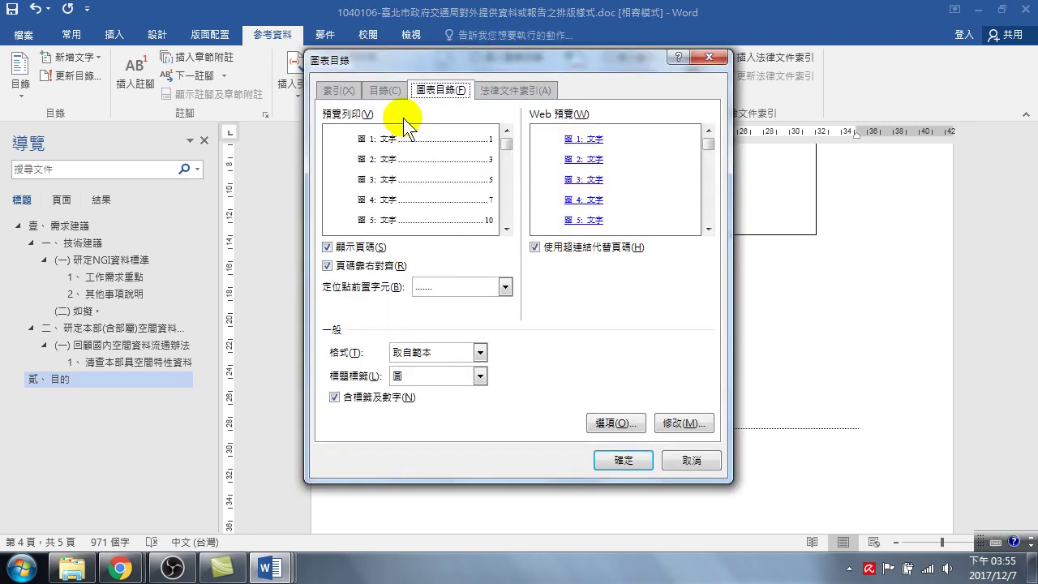
pyautogui.click(397, 376)
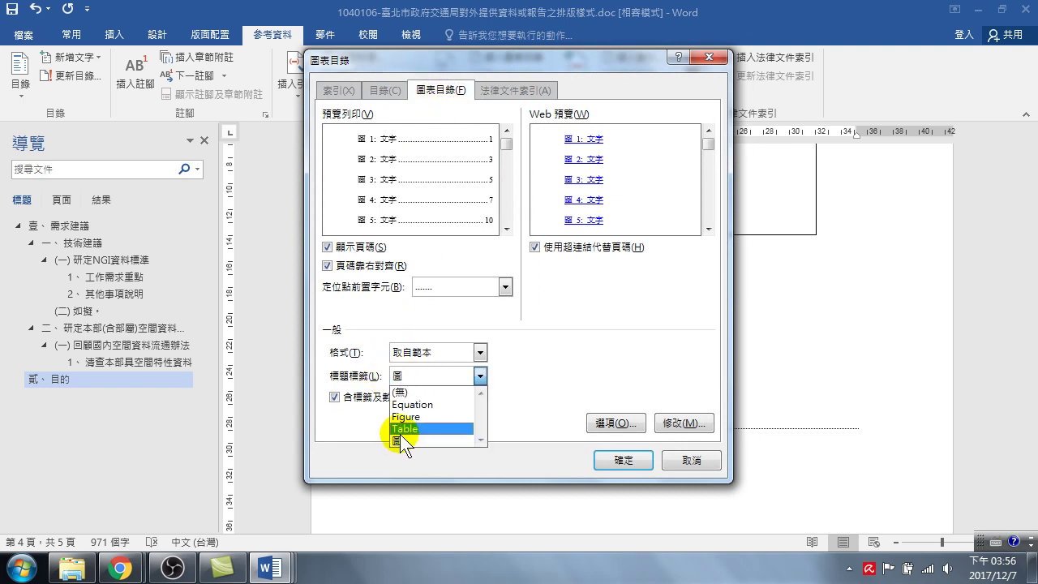
pyautogui.click(443, 439)
pyautogui.click(617, 461)
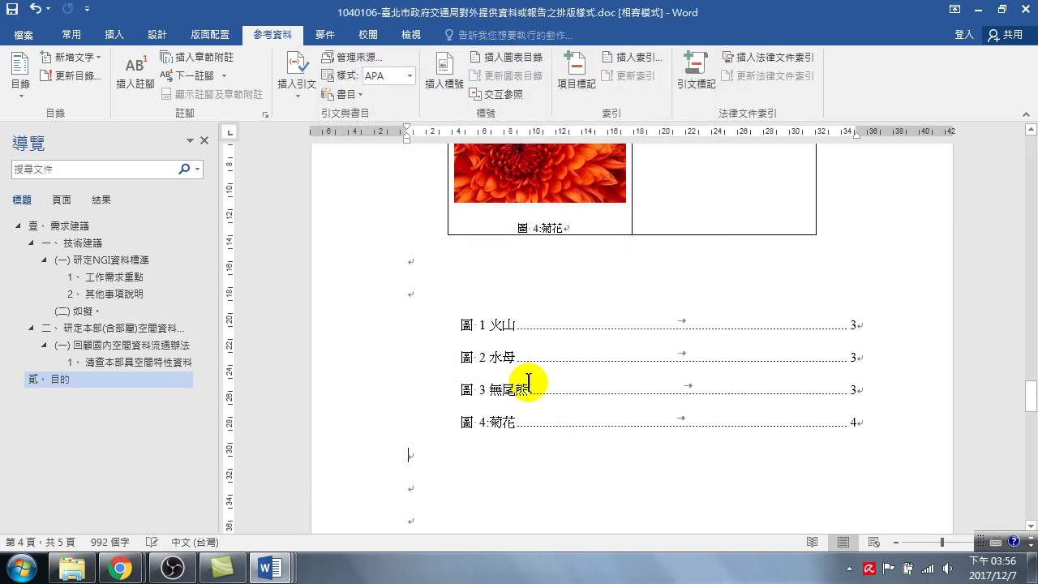